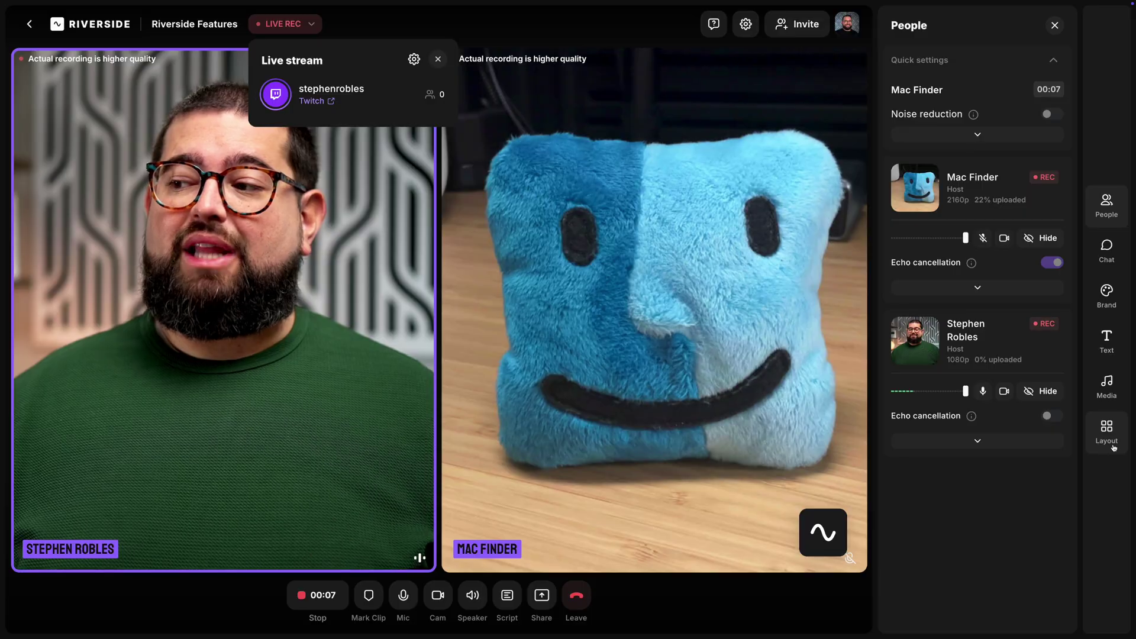
# Cycle the stream layout through Speaker, Grid, and screen-share-with-tiles views.
pyautogui.click(1106, 428)
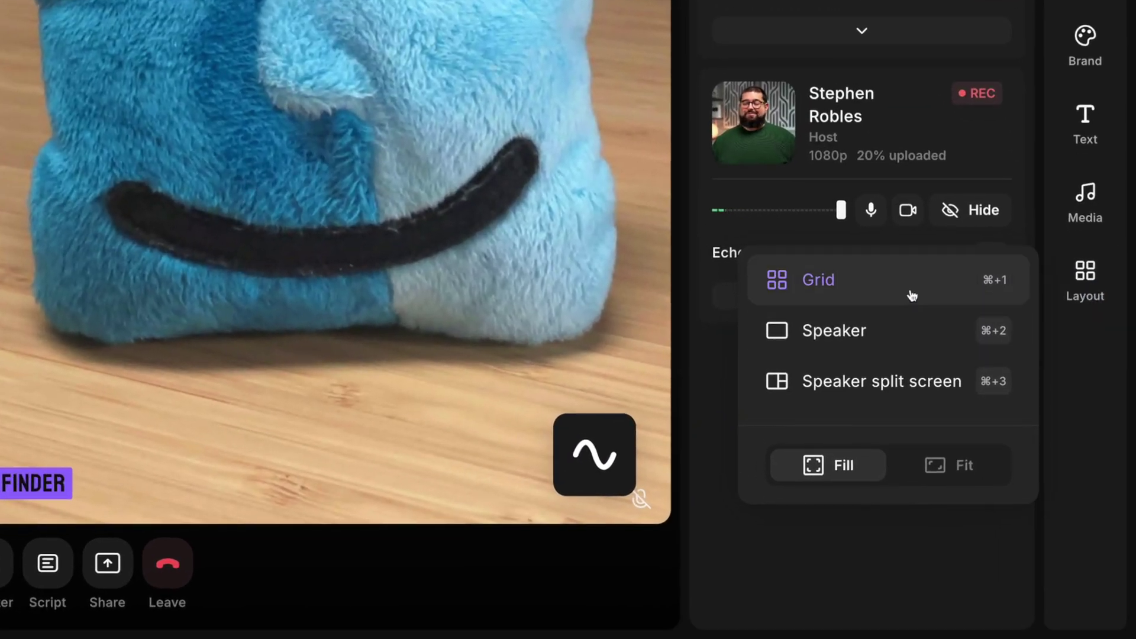
pyautogui.click(921, 332)
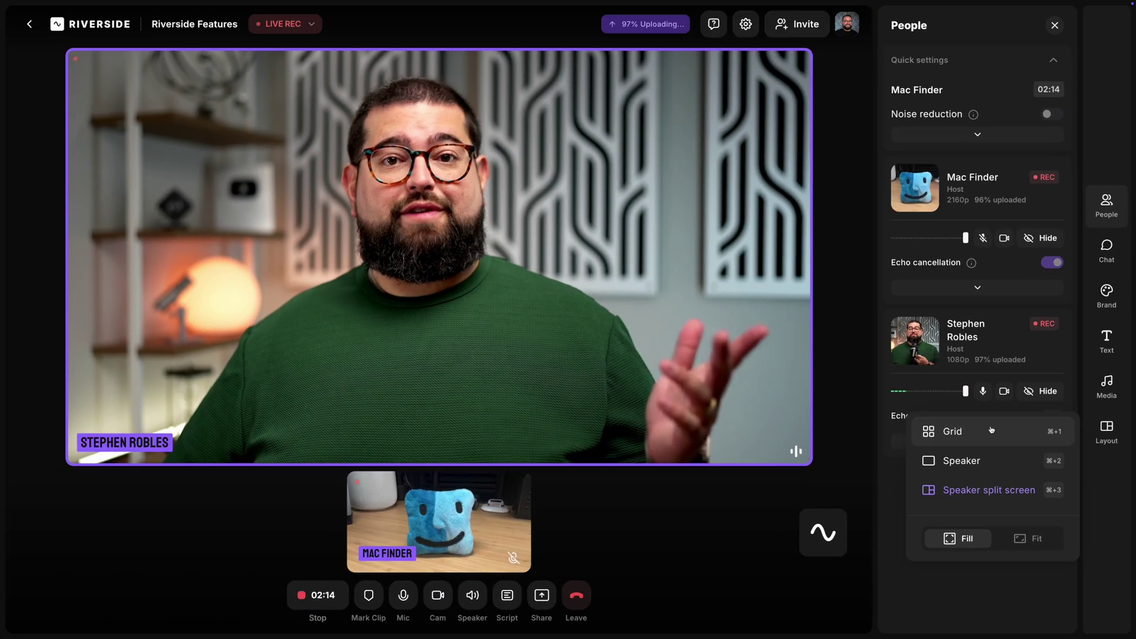
pyautogui.click(891, 295)
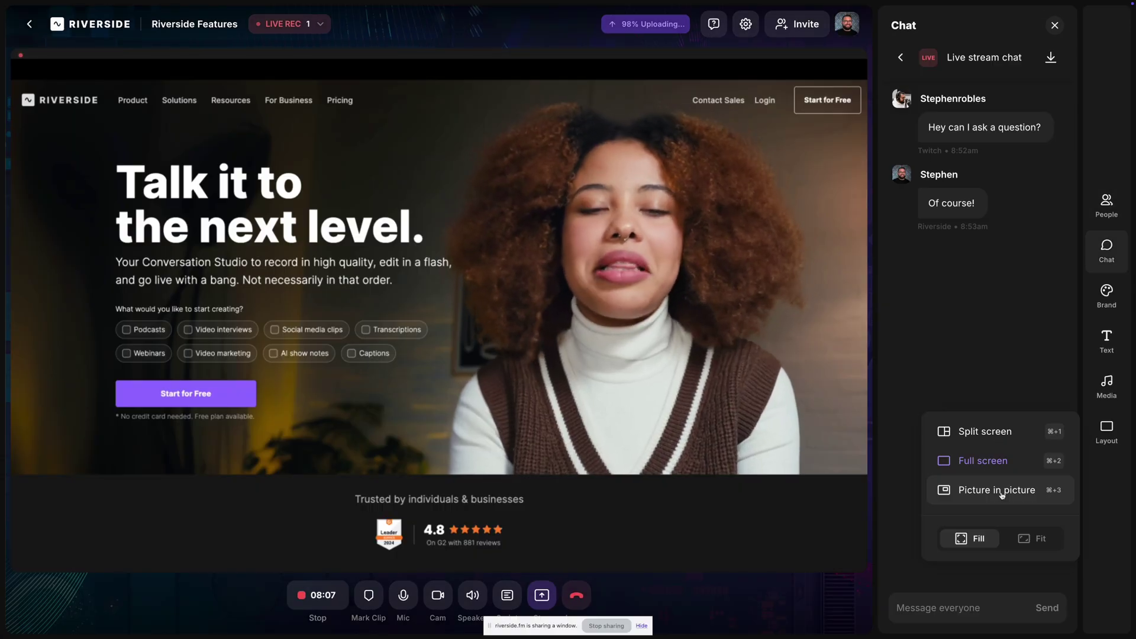
pyautogui.click(1006, 438)
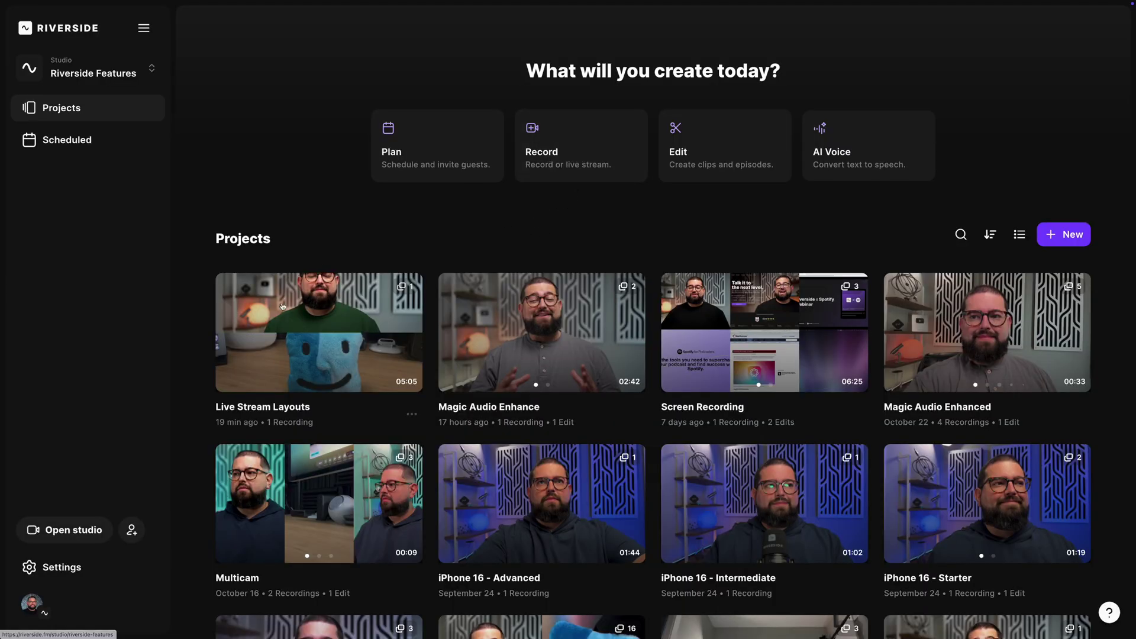
# Open Live Stream Layouts, start a recording with 'I am using headphones' selected, and join the studio.
pyautogui.click(318, 358)
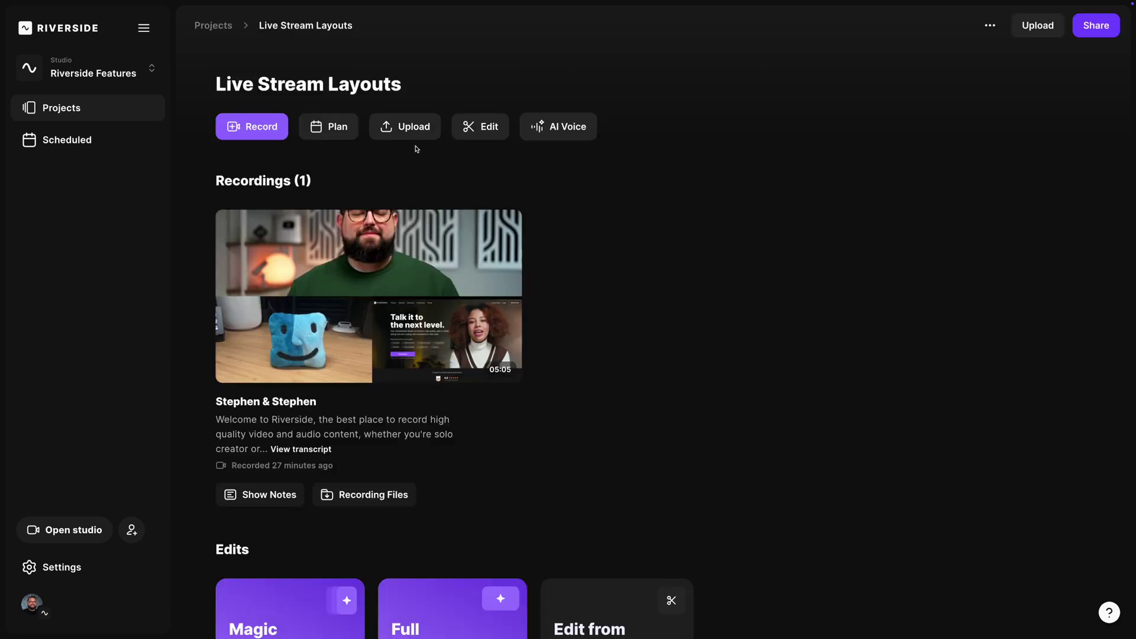
pyautogui.click(268, 138)
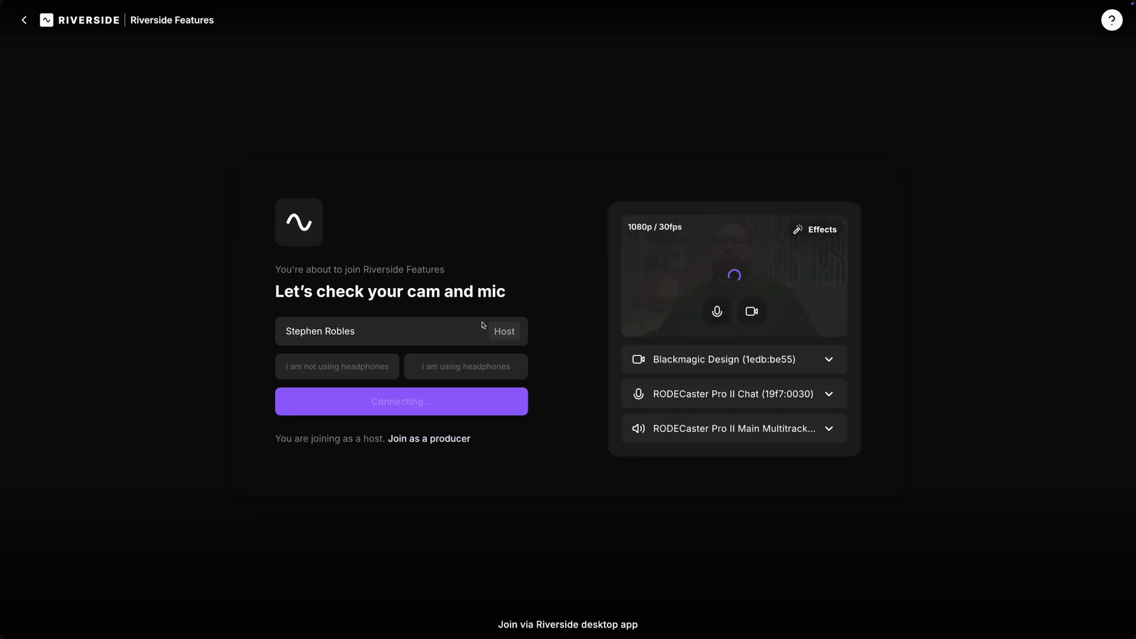
pyautogui.click(504, 368)
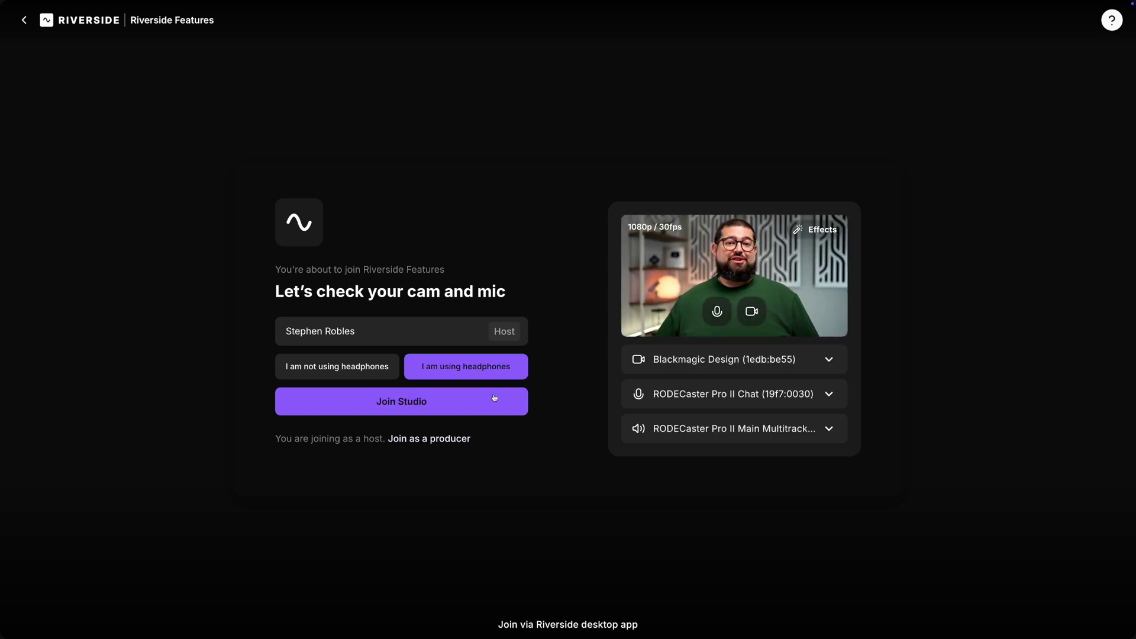
pyautogui.click(494, 398)
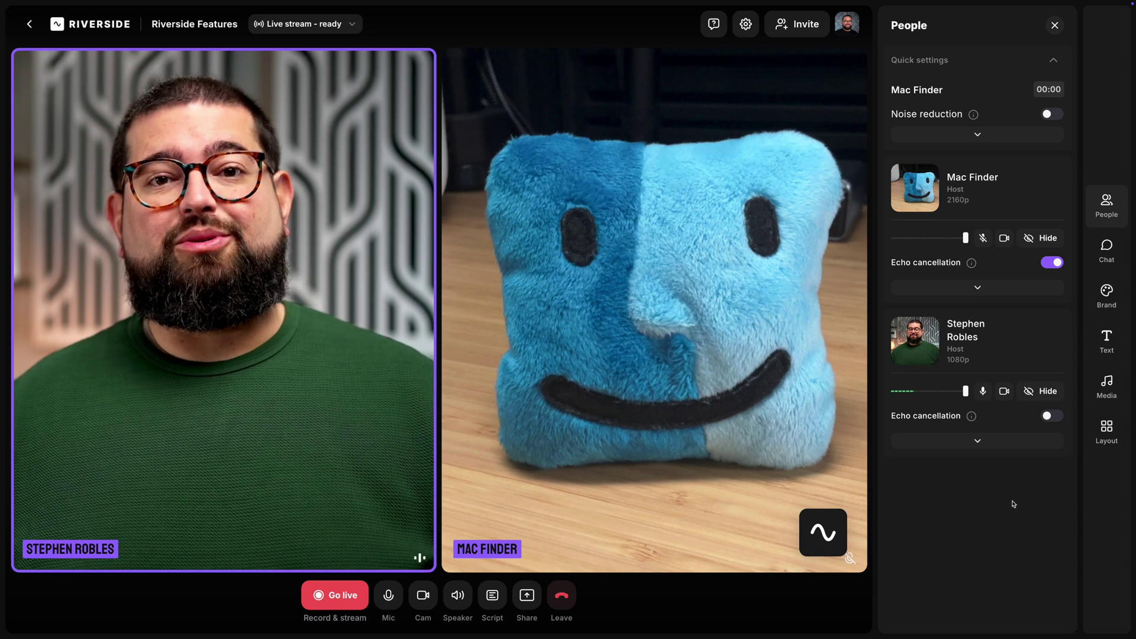
# Review the Stream to social destinations available in the Live stream menu.
pyautogui.moveTo(551, 184)
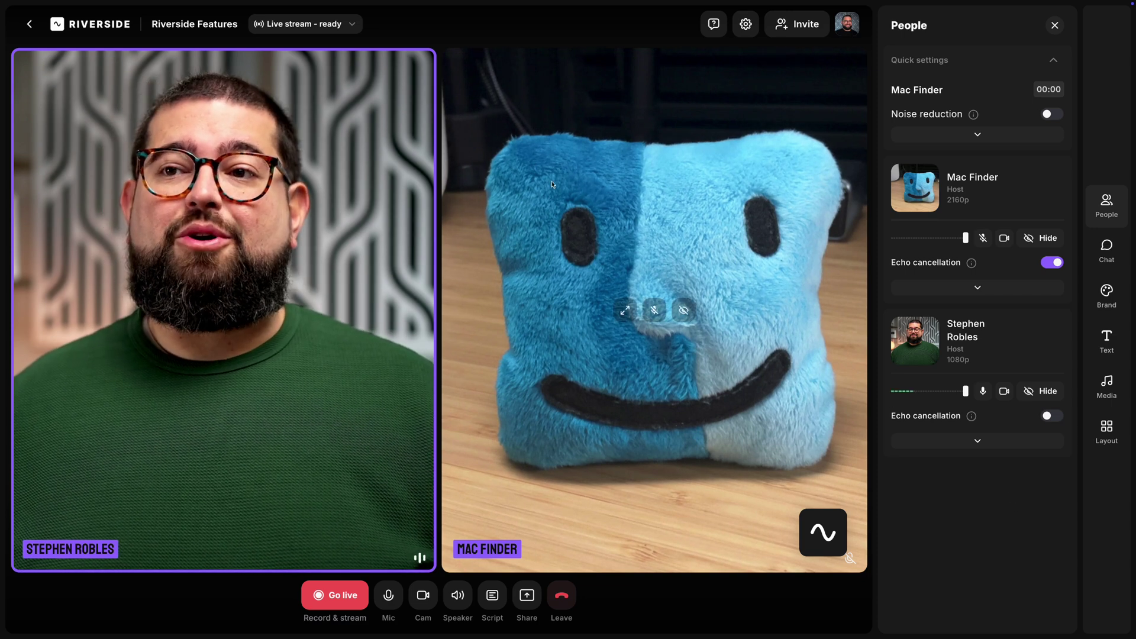
pyautogui.click(346, 26)
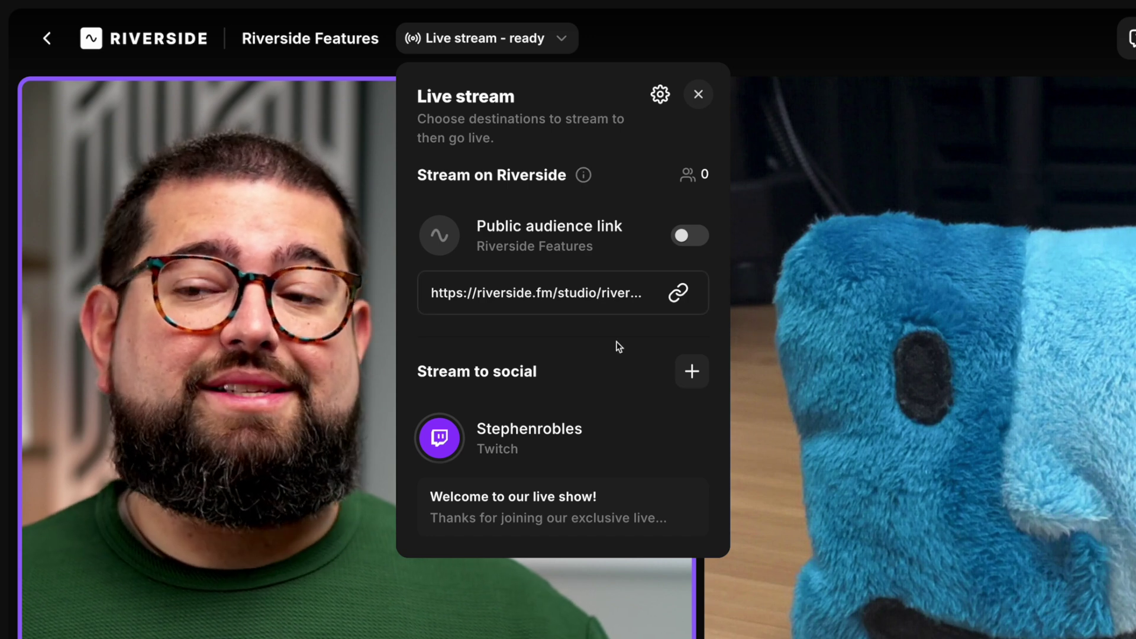
pyautogui.click(686, 371)
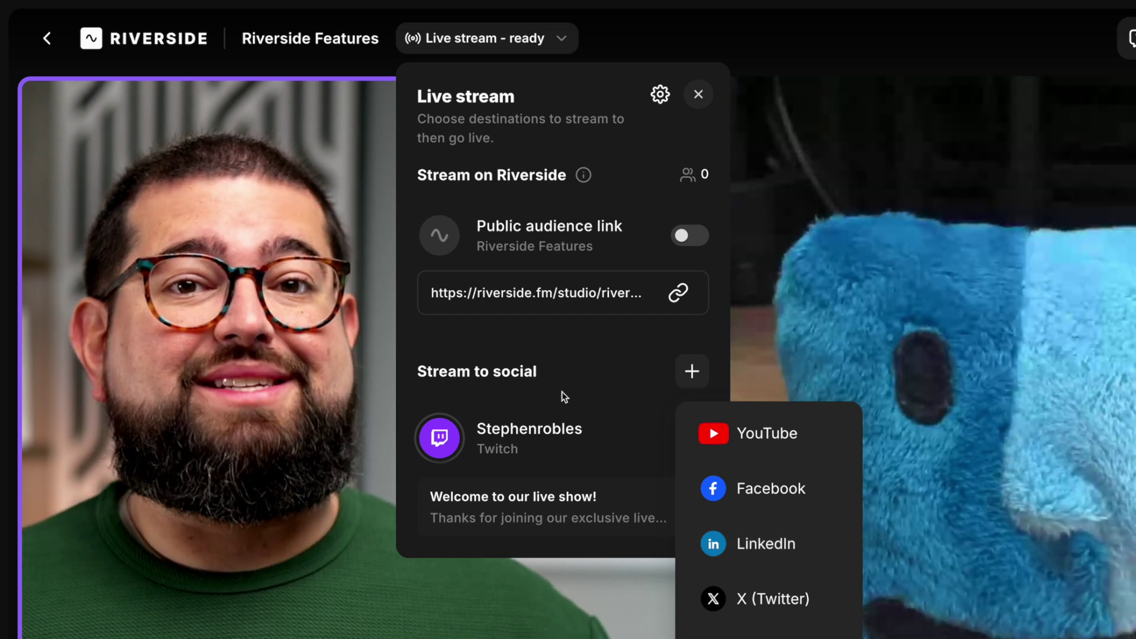
pyautogui.click(564, 379)
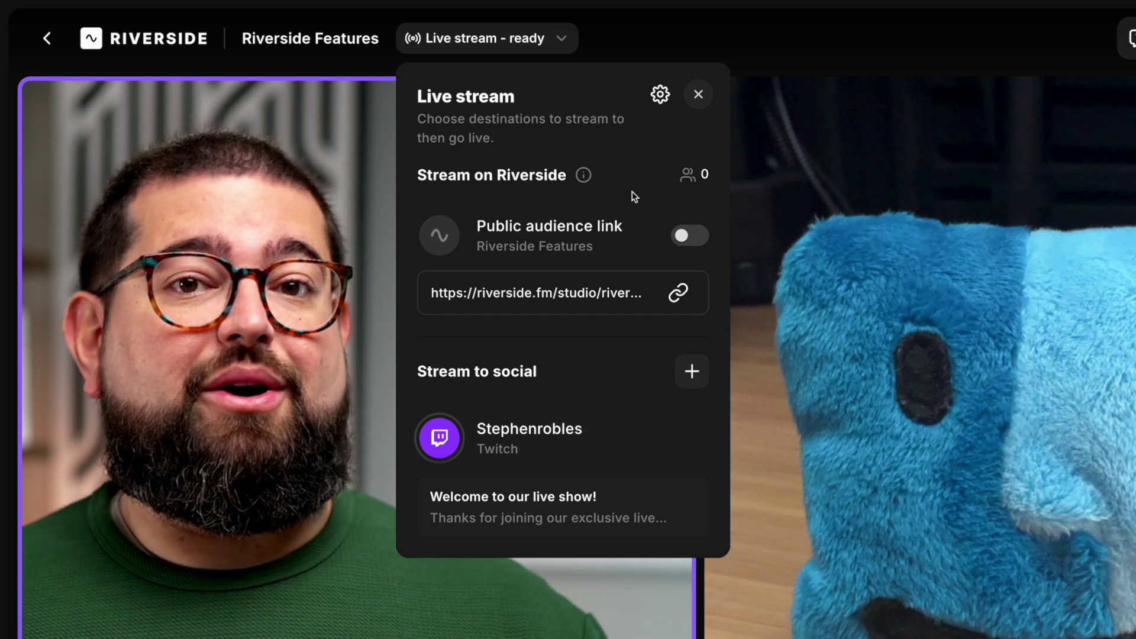
# Keep live stream video quality at 1080p and switch on Remove watermark.
pyautogui.click(660, 94)
pyautogui.click(654, 161)
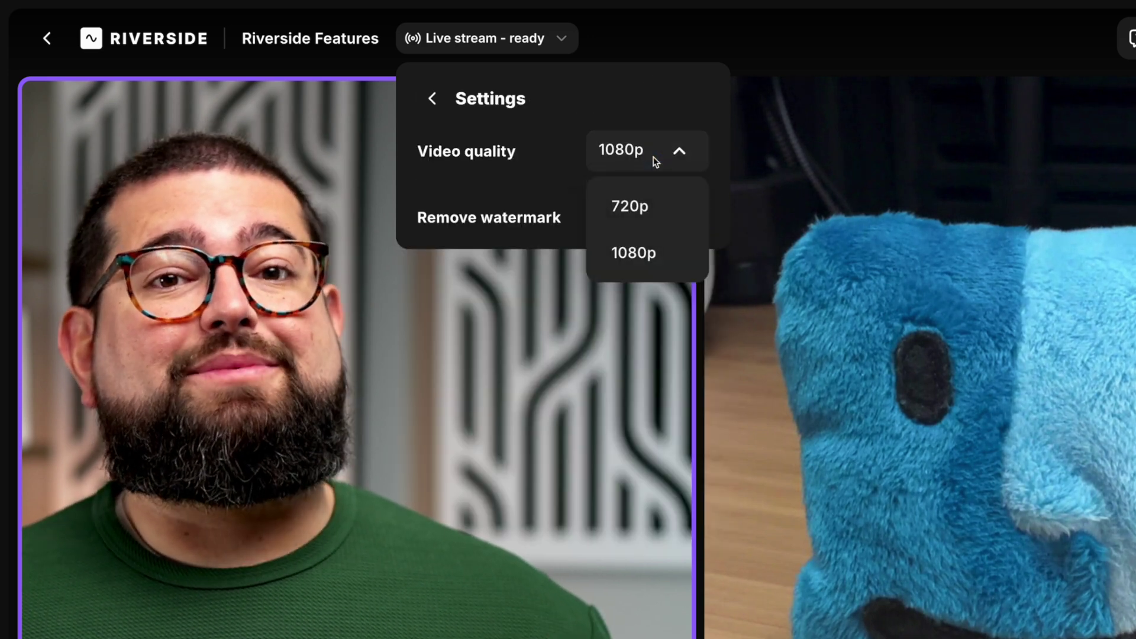
pyautogui.click(632, 253)
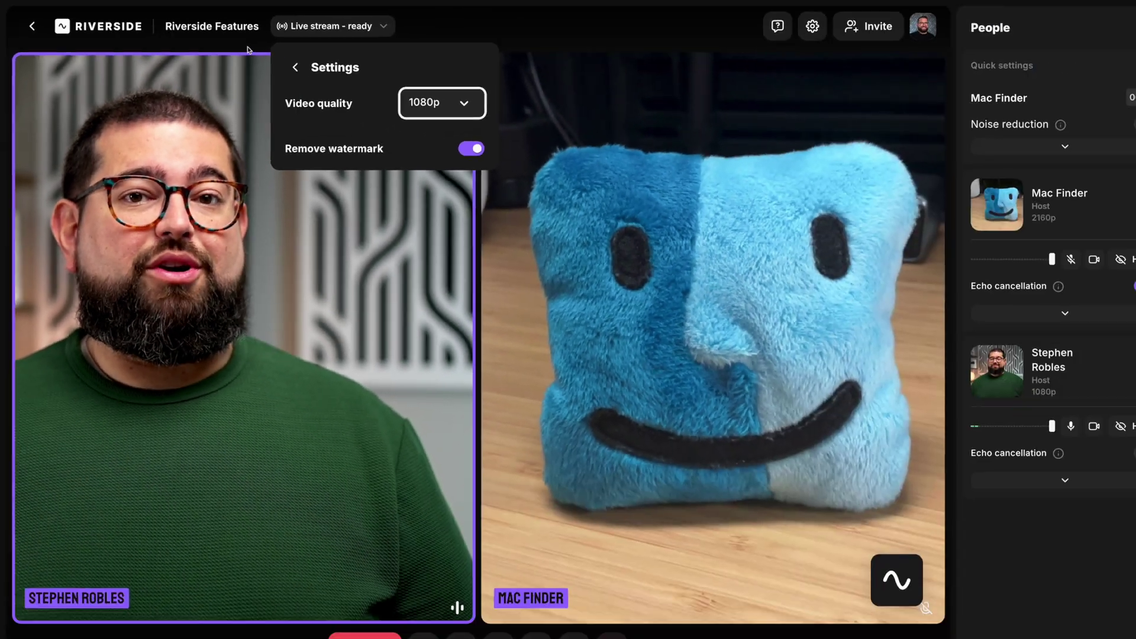
pyautogui.click(356, 101)
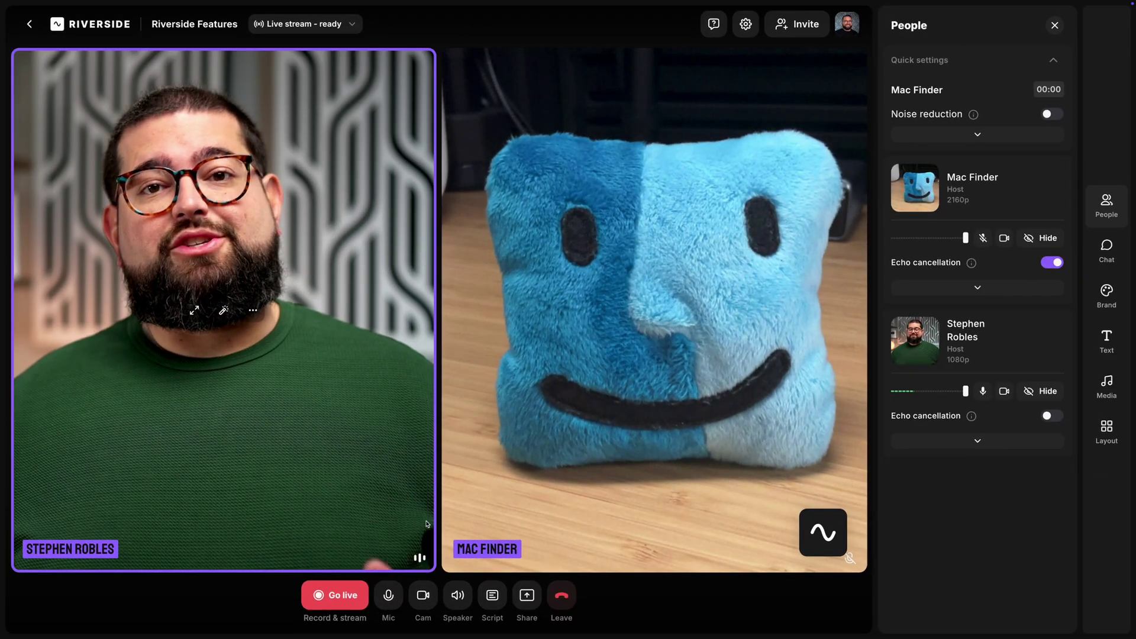
# Go live on Twitch with recording running and bring up the Layout options.
pyautogui.click(335, 596)
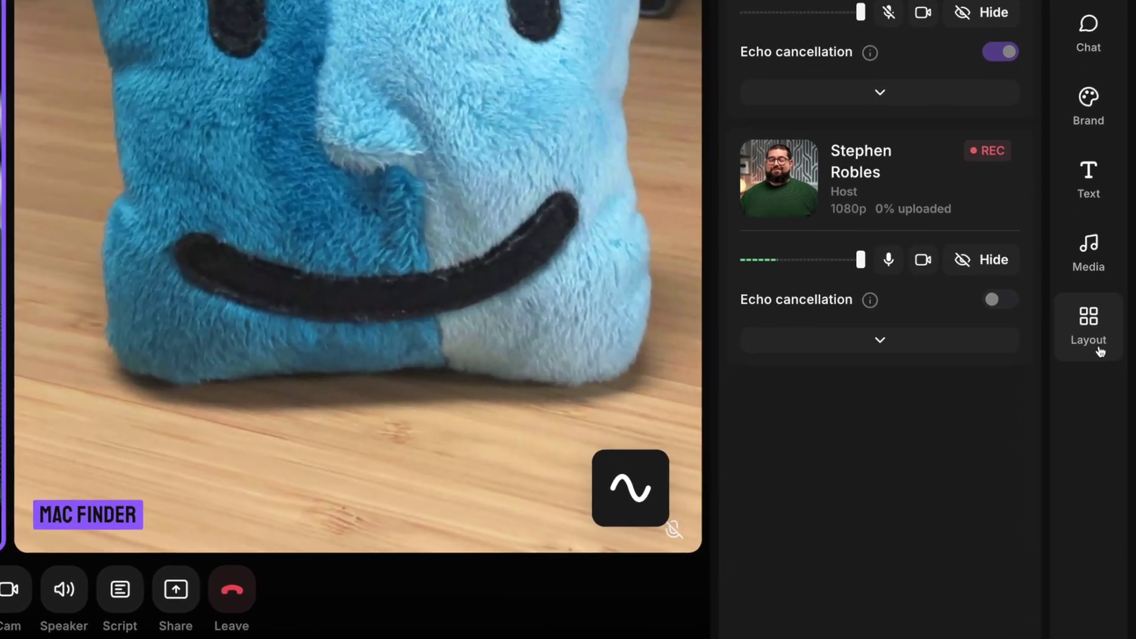
pyautogui.click(1093, 334)
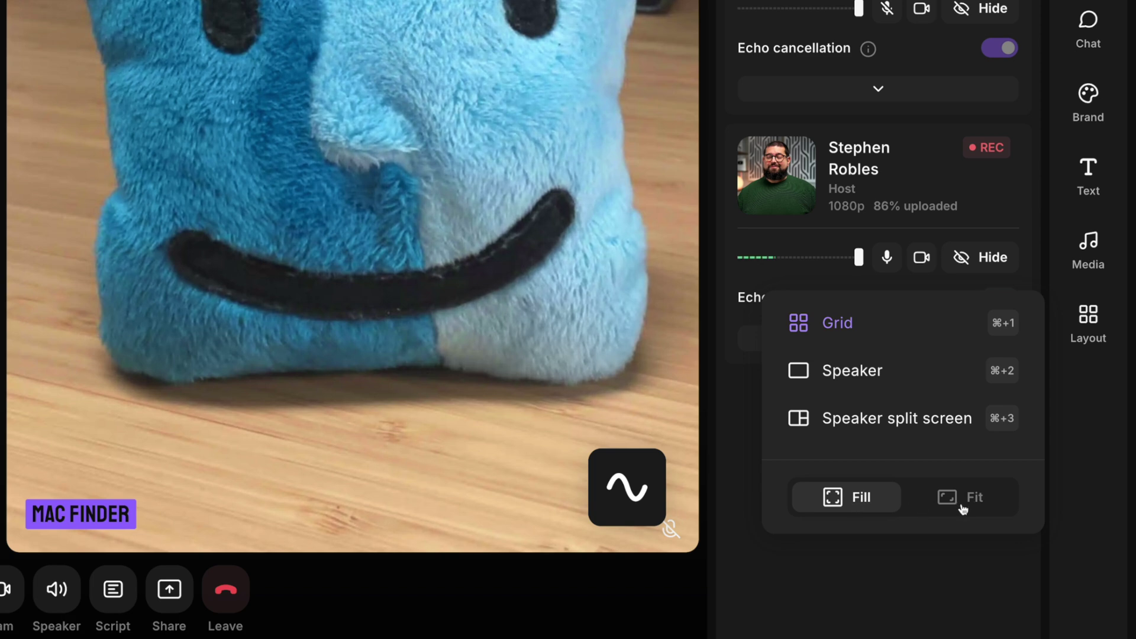
pyautogui.click(943, 373)
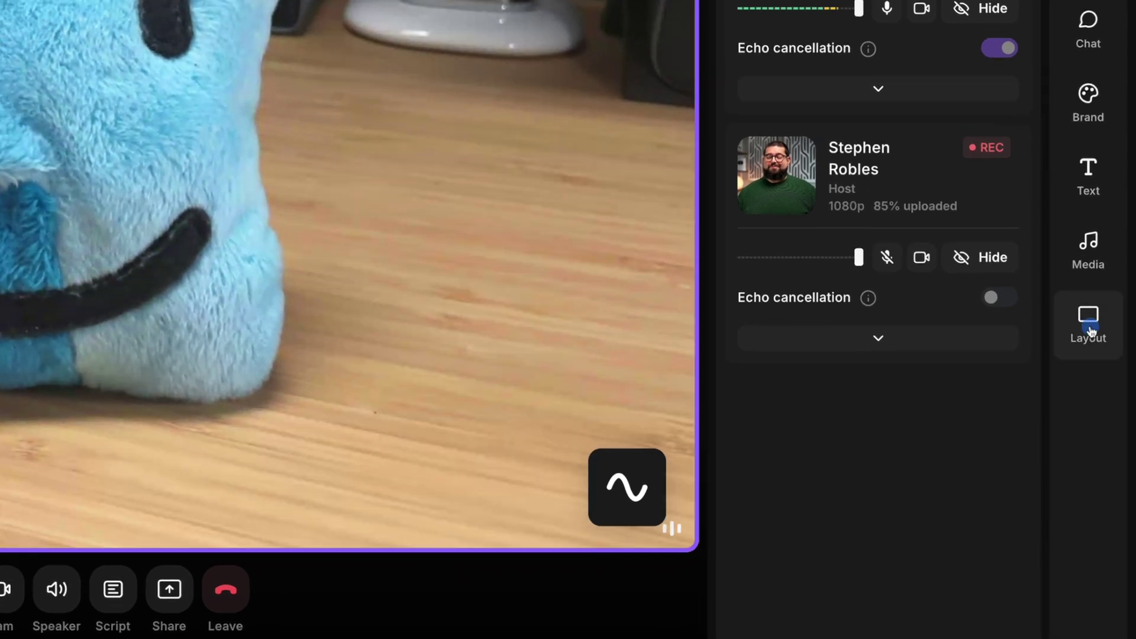
pyautogui.click(1090, 330)
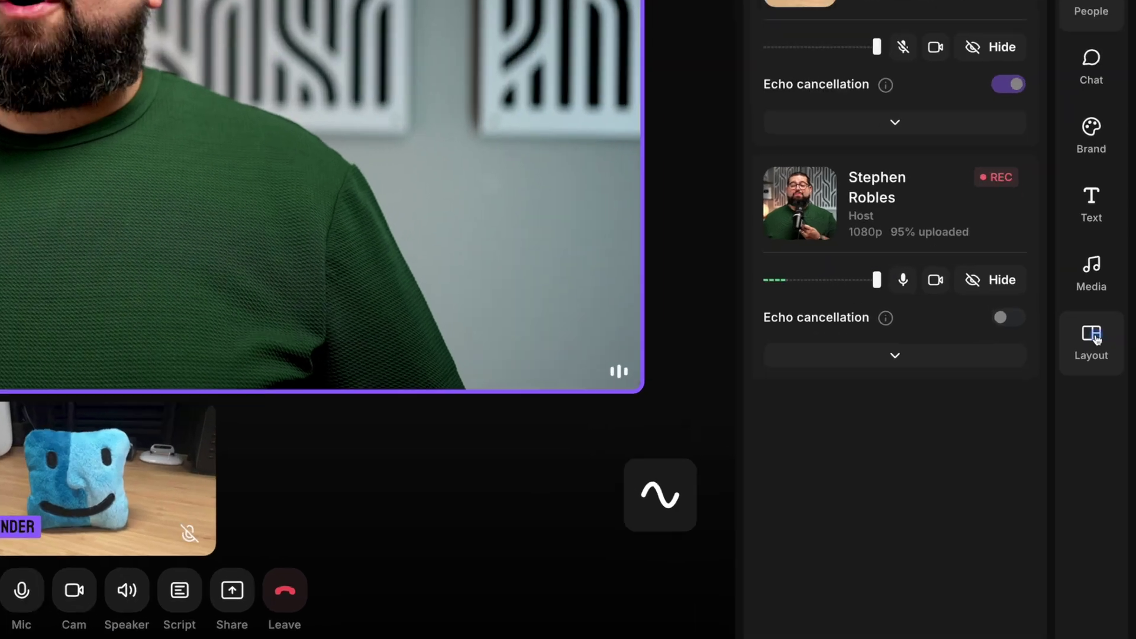
pyautogui.click(1106, 429)
pyautogui.click(1026, 542)
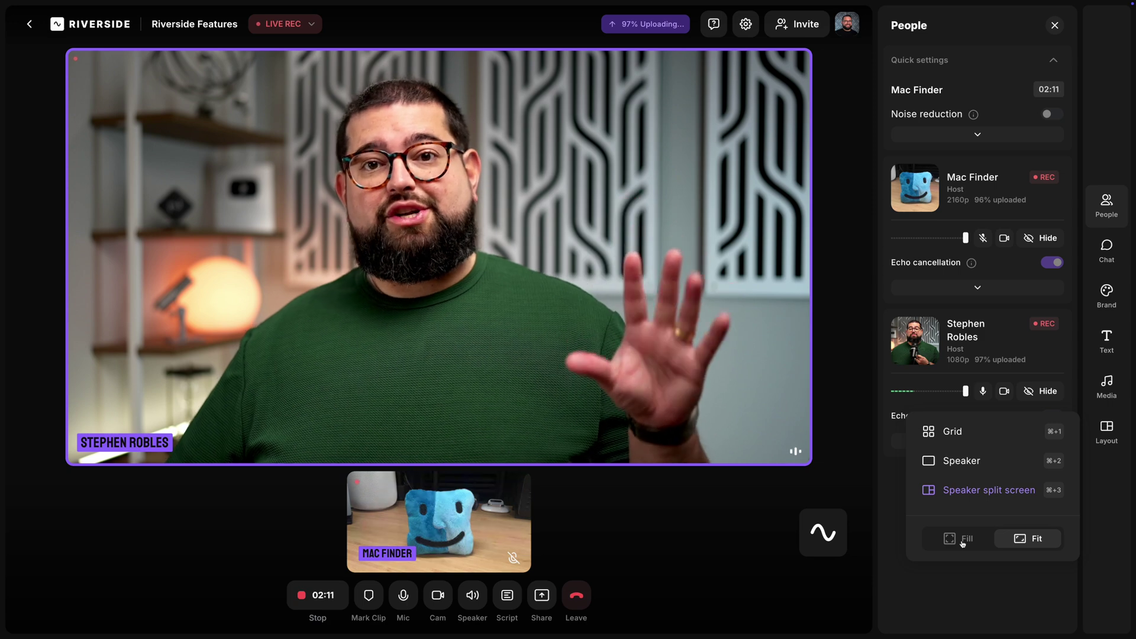
pyautogui.click(962, 540)
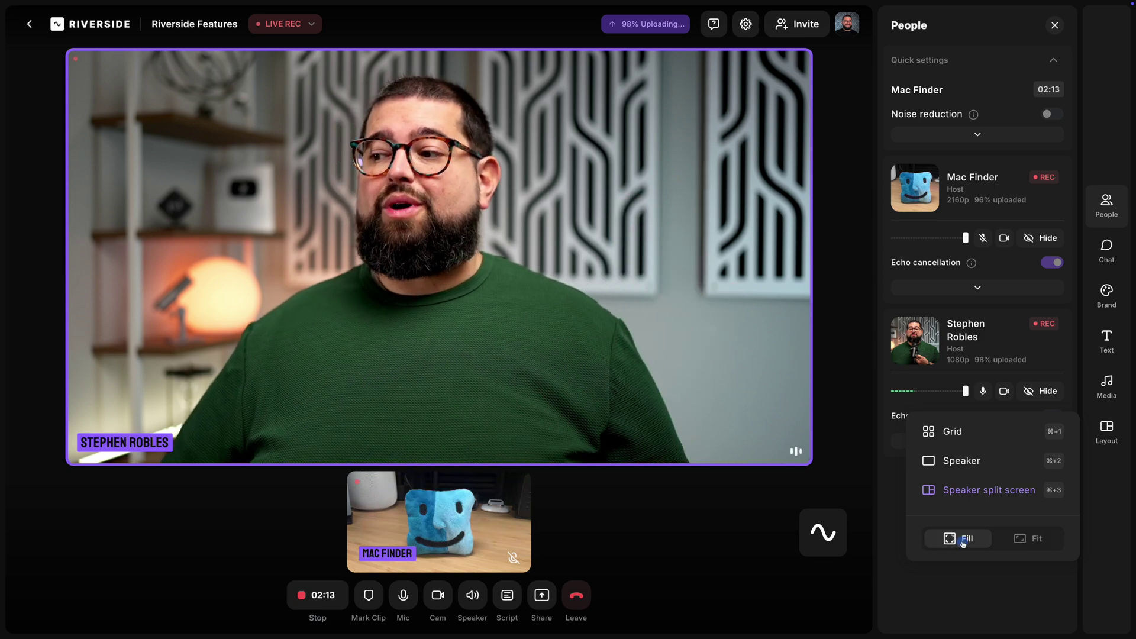
pyautogui.click(991, 431)
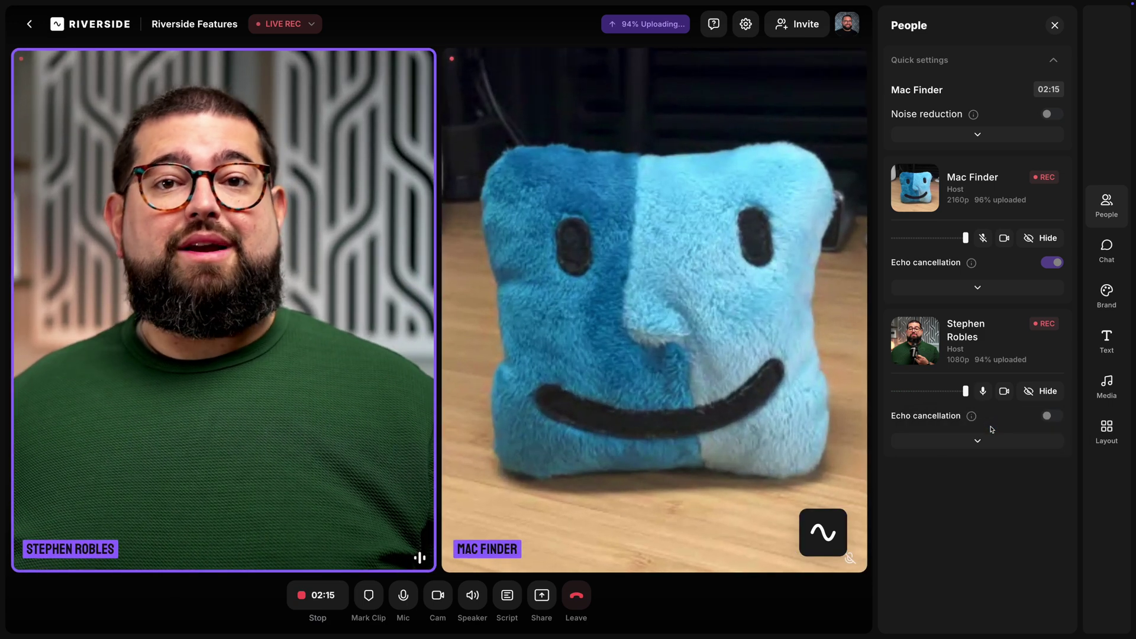
pyautogui.click(1091, 436)
pyautogui.click(1021, 545)
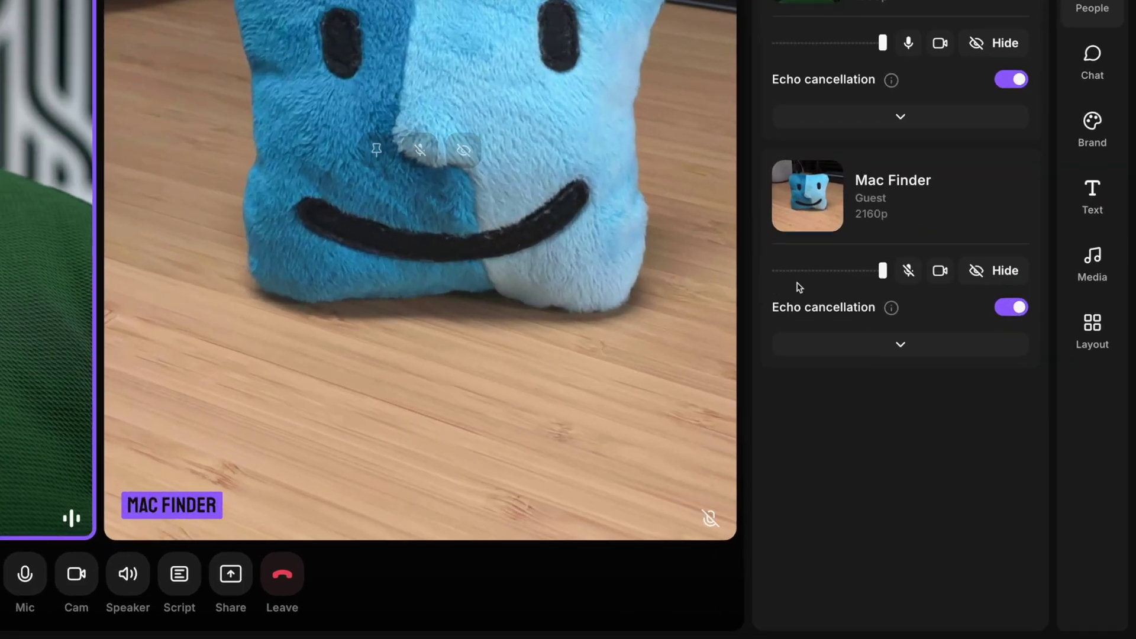
# Keep the grid layout, then cycle Speaker, split and Grid views with Option+2, Option+3, Option+1.
pyautogui.click(1108, 433)
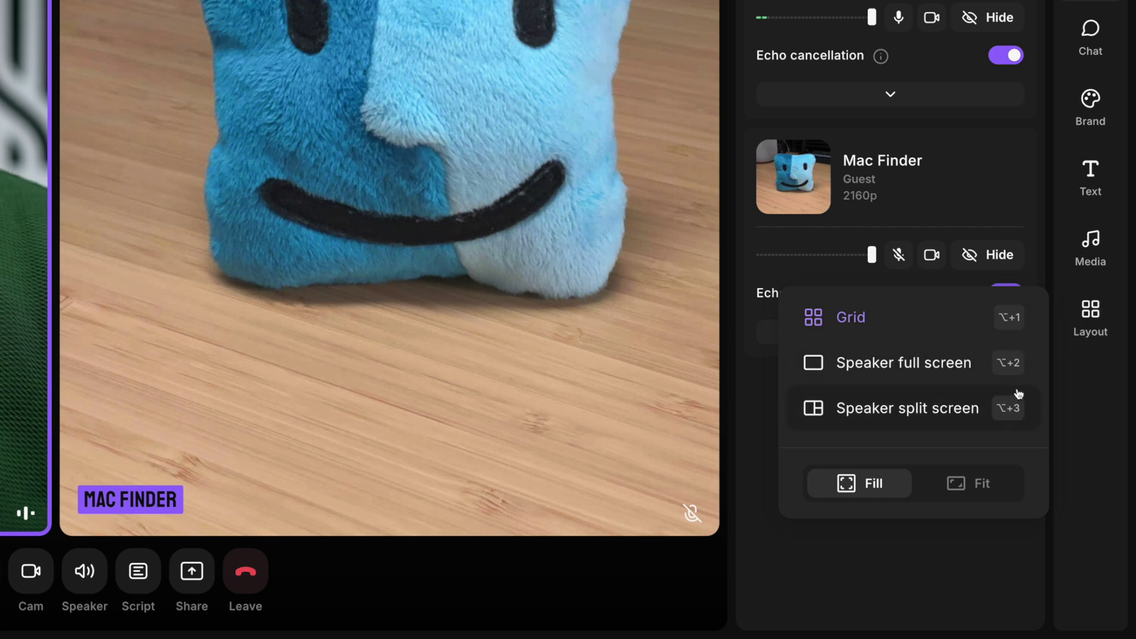
pyautogui.click(1010, 334)
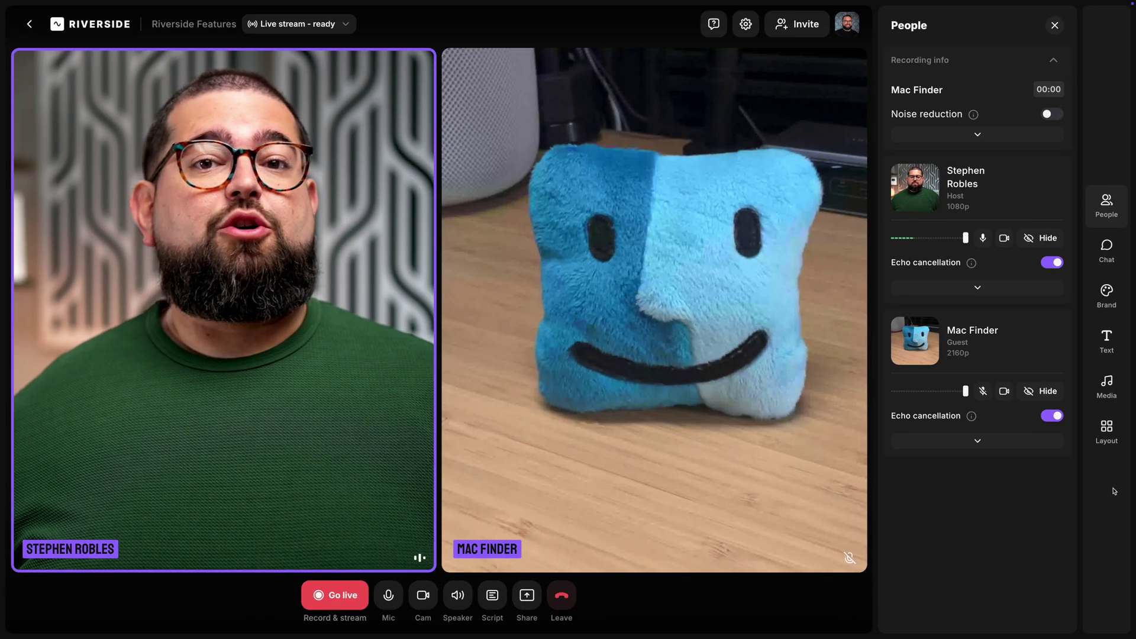
pyautogui.hotkey('alt', '2')
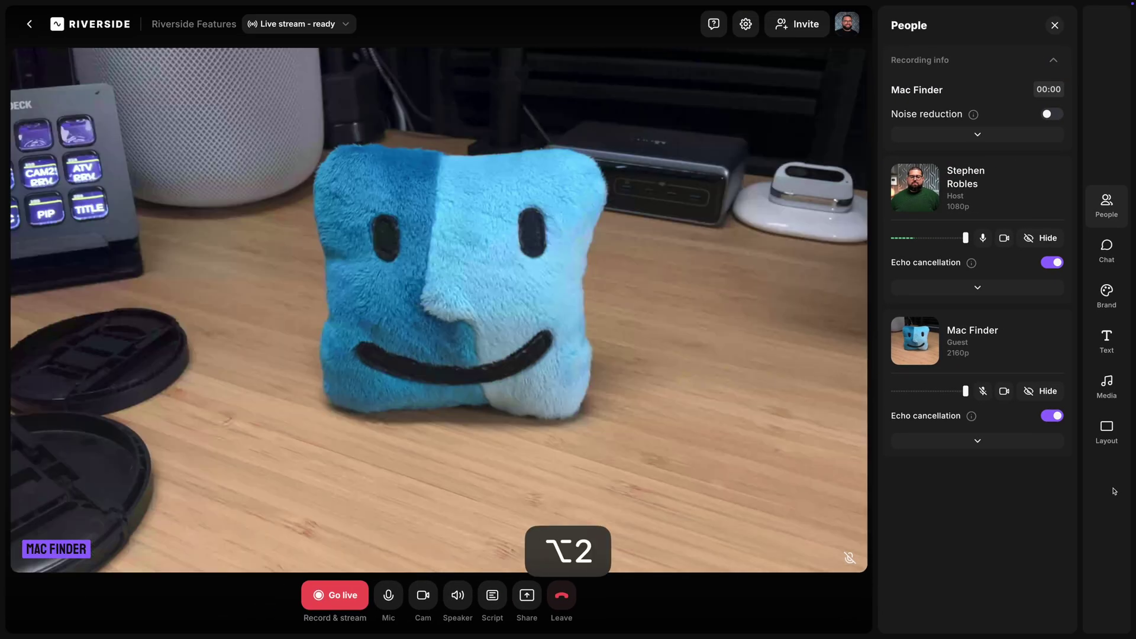
pyautogui.hotkey('alt', '3')
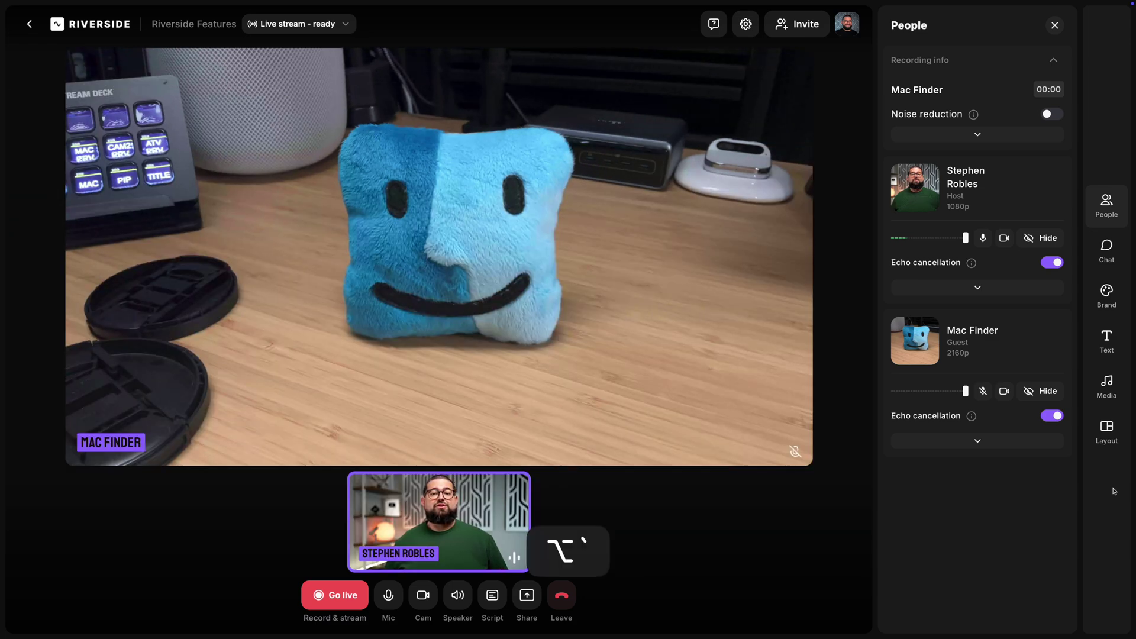
pyautogui.hotkey('alt', '1')
pyautogui.hotkey('alt', '3')
pyautogui.hotkey('alt', '1')
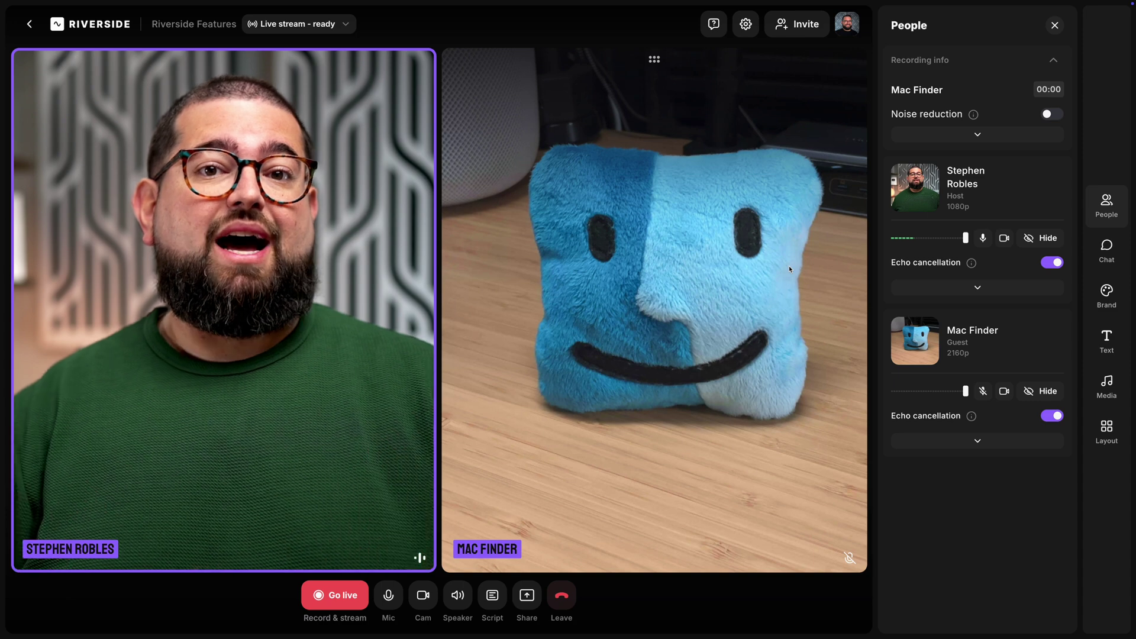
# Move Mac Finder's tile to the left, pin it as the main view, then unpin it.
pyautogui.moveTo(822, 256)
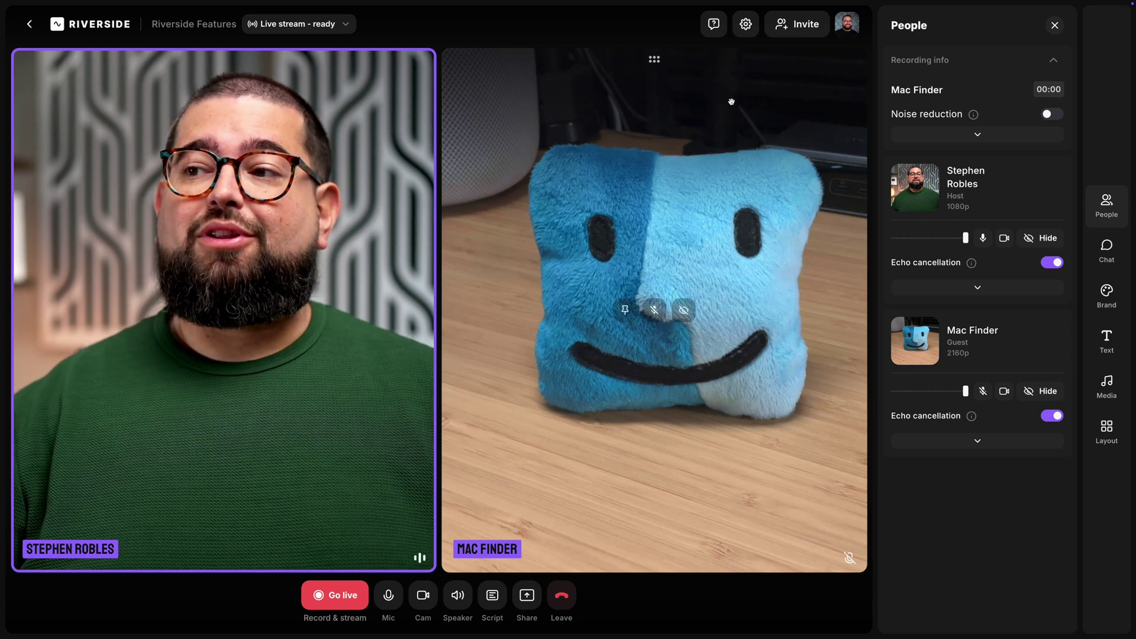
pyautogui.click(654, 60)
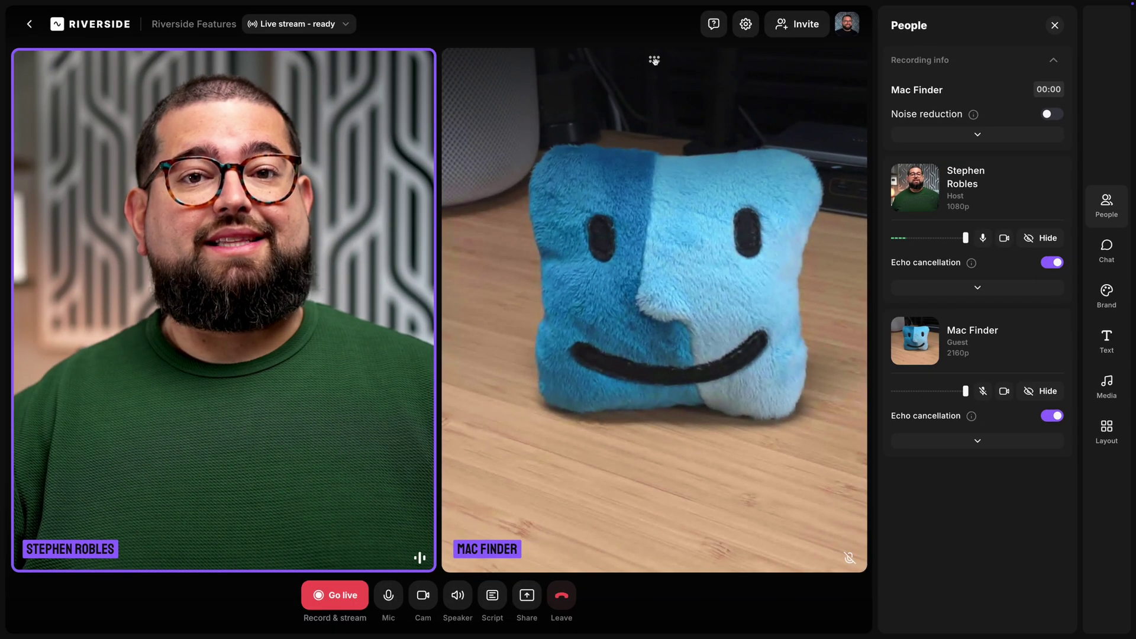
pyautogui.moveTo(654, 60); pyautogui.dragTo(268, 70)
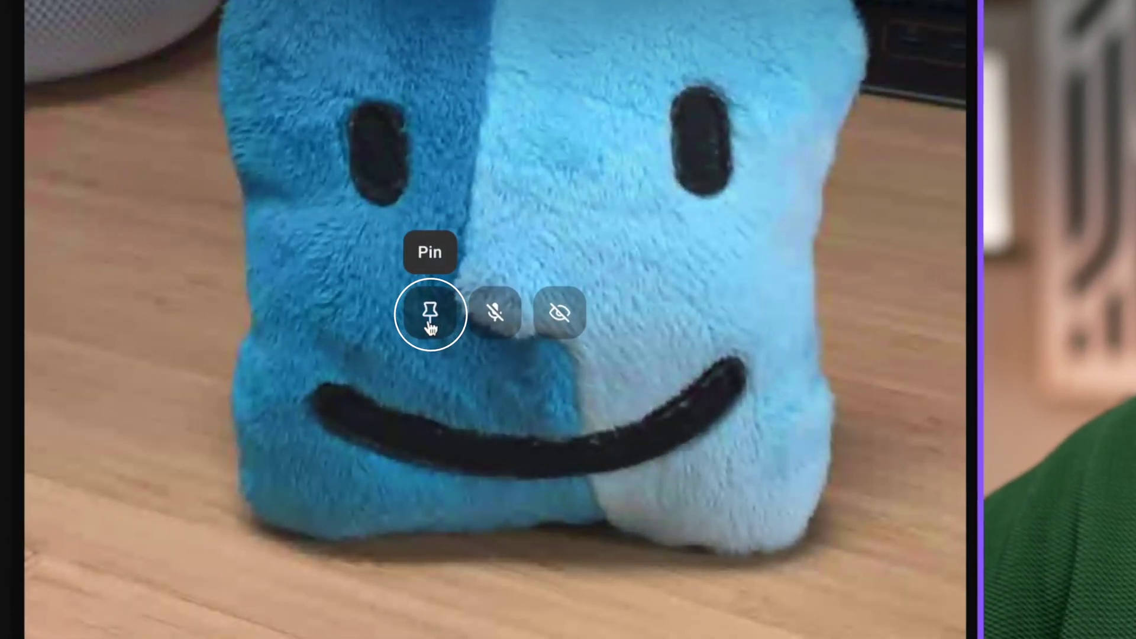
pyautogui.click(430, 316)
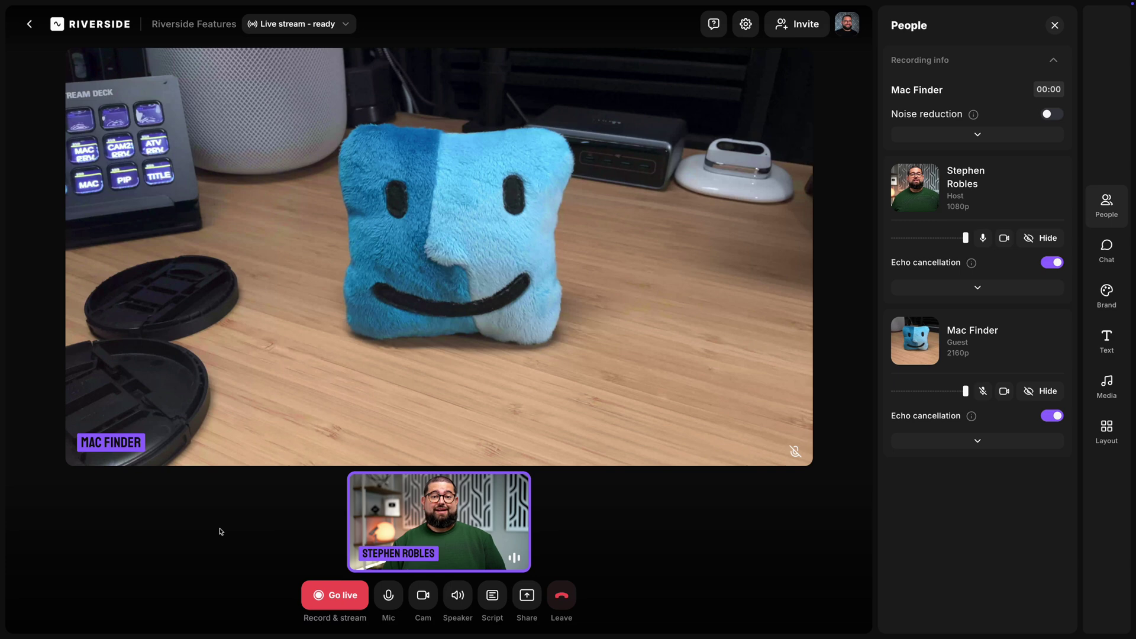
pyautogui.moveTo(420, 256)
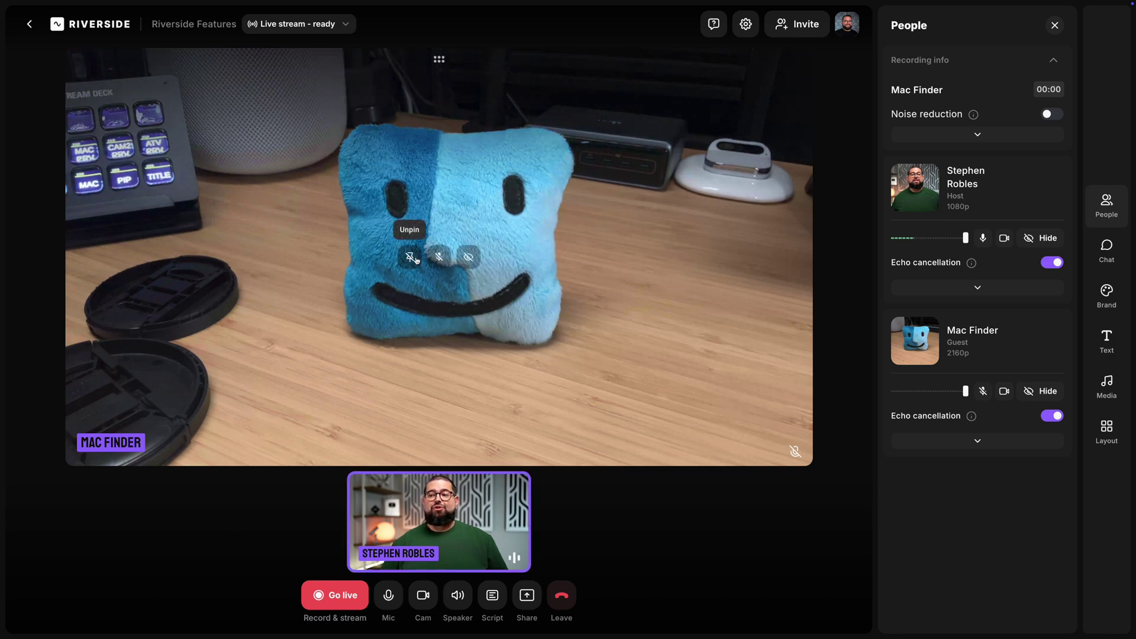
pyautogui.click(415, 259)
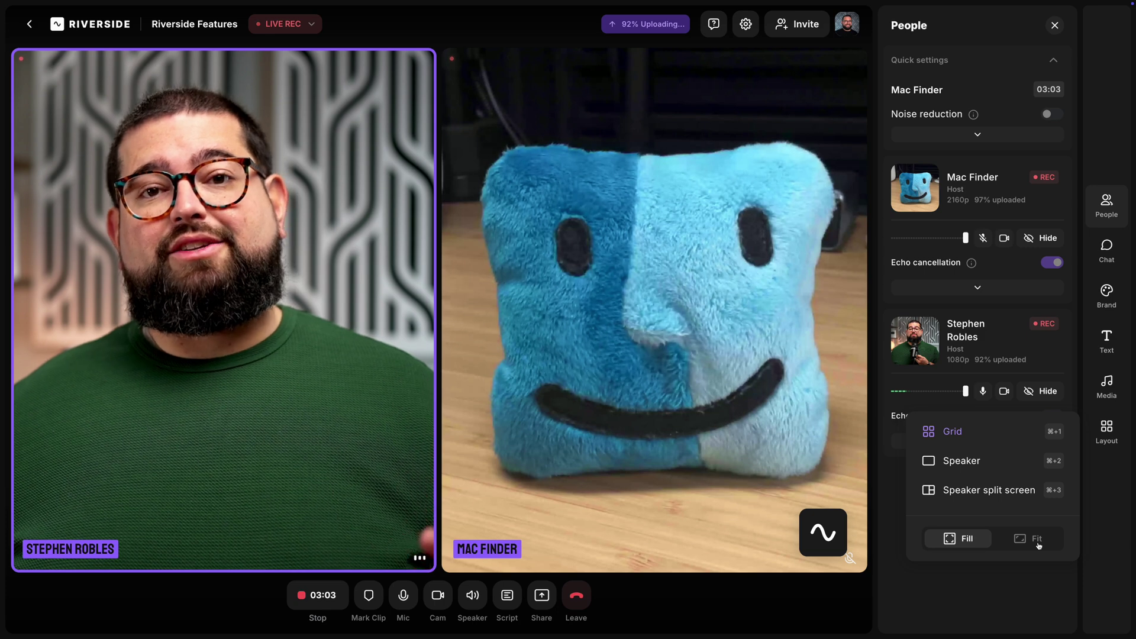
# Fit the video tiles and set the dark circuit image as the studio background.
pyautogui.click(1038, 544)
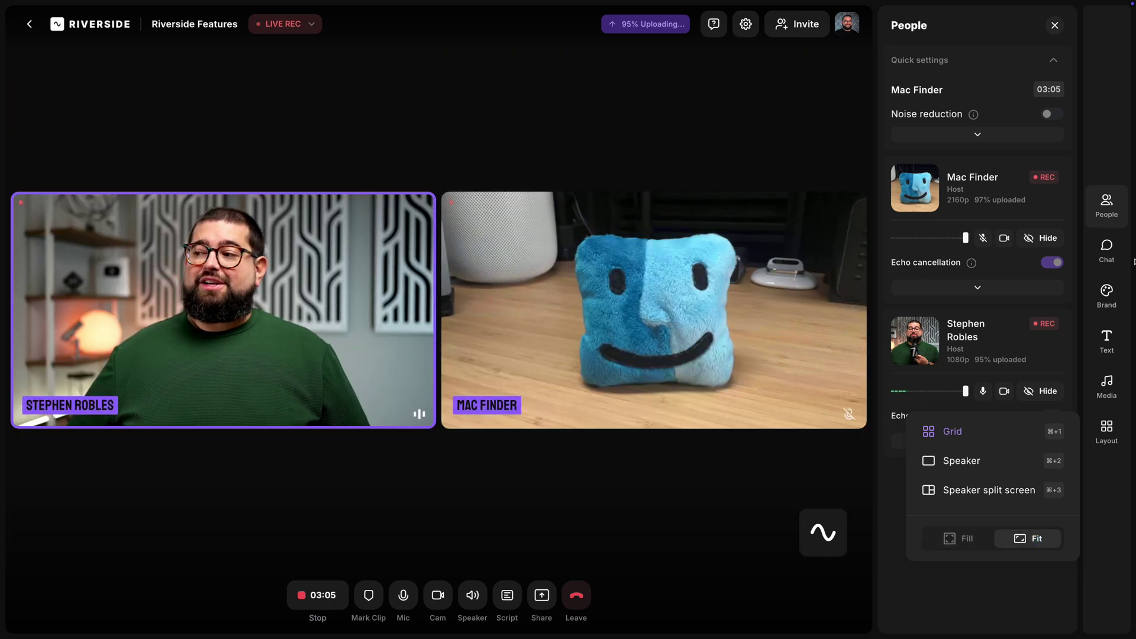
pyautogui.click(1106, 298)
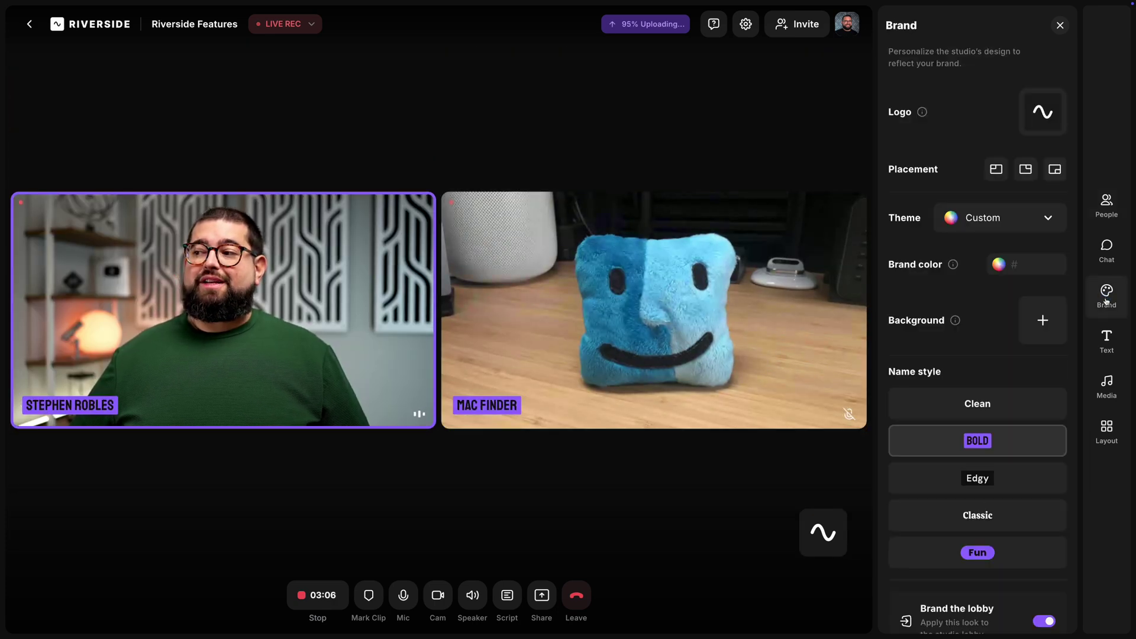
pyautogui.click(1043, 321)
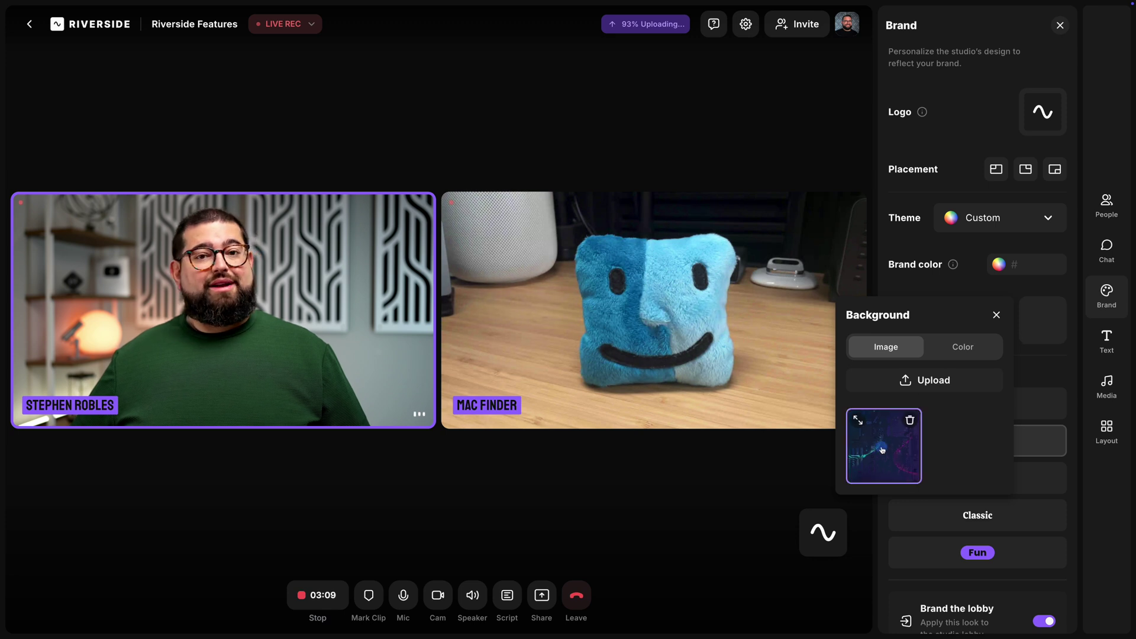
pyautogui.click(882, 450)
# Try a solid red background colour and adjust its shade.
pyautogui.click(963, 346)
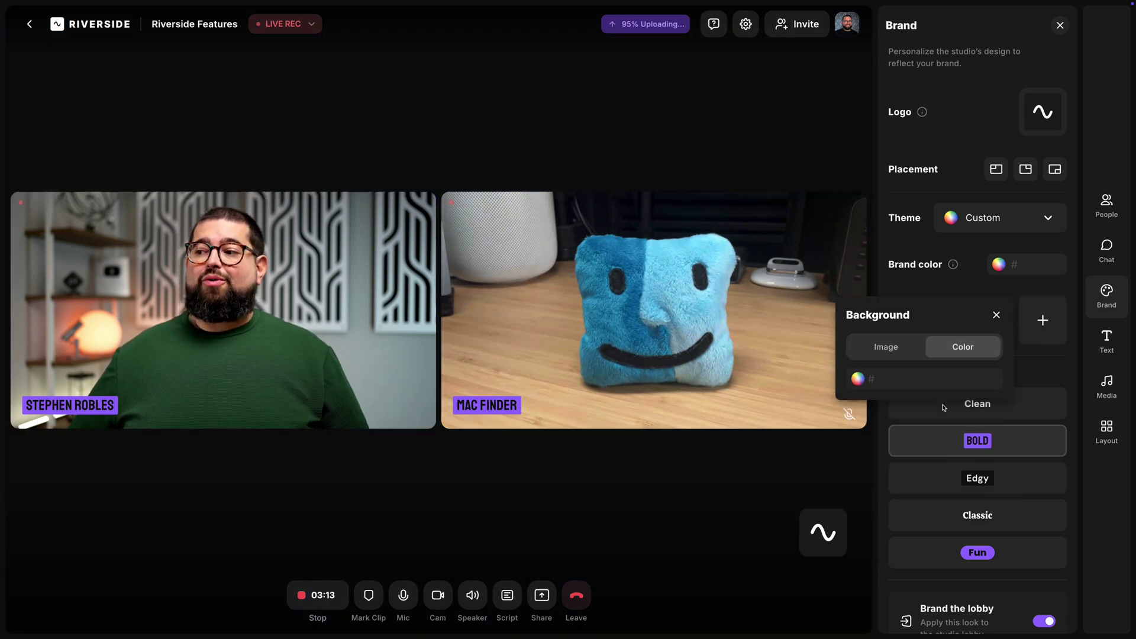
pyautogui.click(858, 378)
pyautogui.click(928, 426)
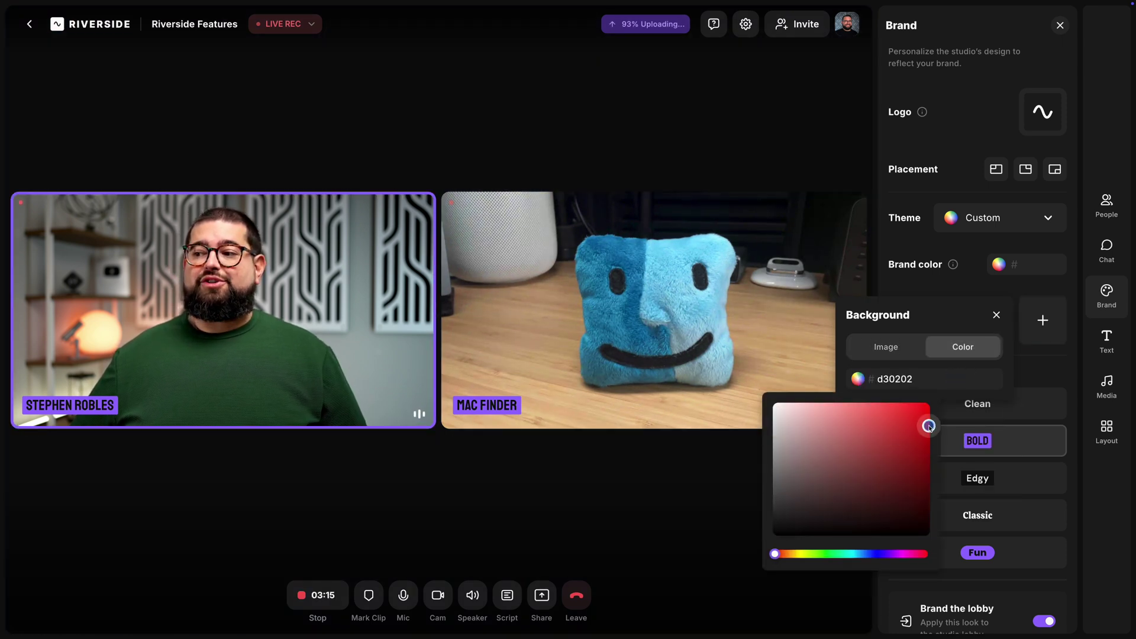
pyautogui.moveTo(933, 434); pyautogui.dragTo(913, 436)
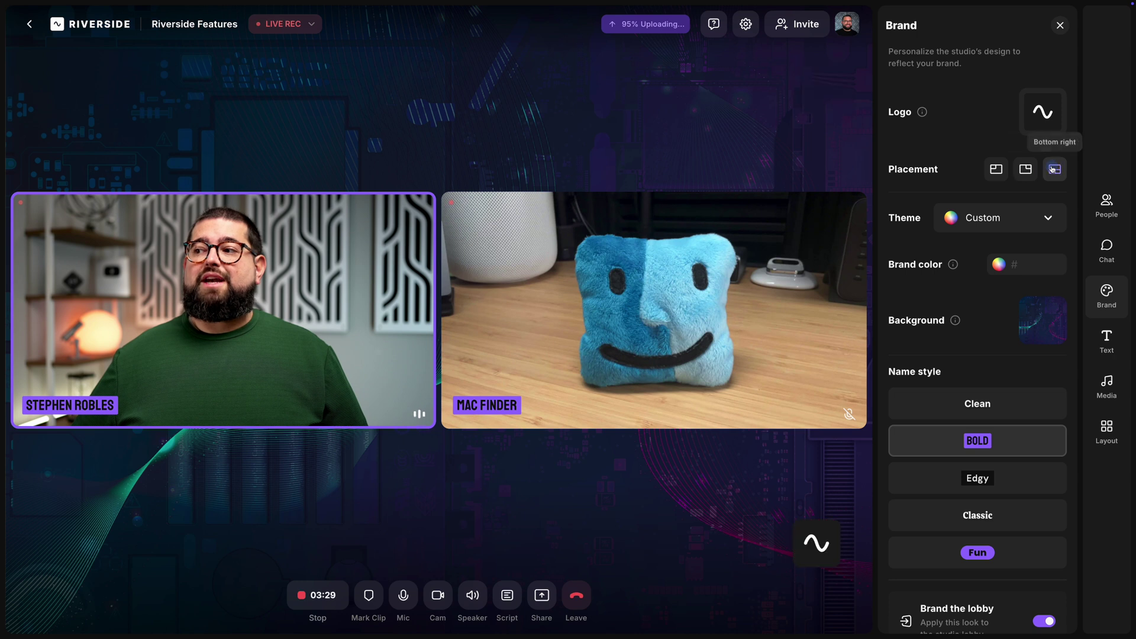
# Switch name labels to Clean and back to BOLD, then edit the host and Mac Finder name tags.
pyautogui.click(989, 407)
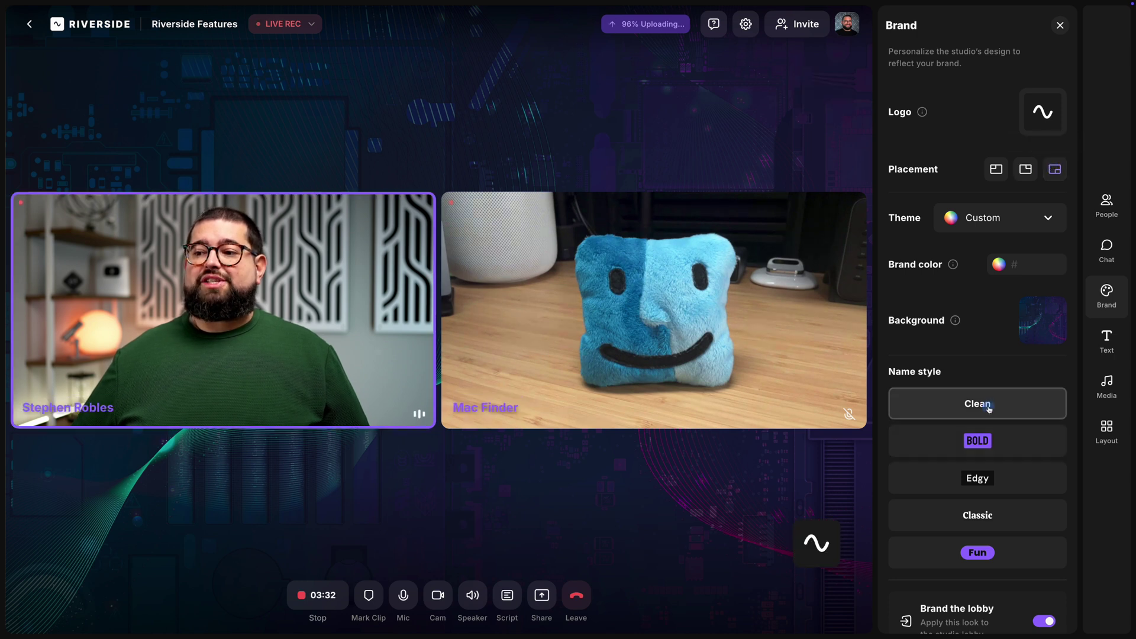
pyautogui.click(988, 440)
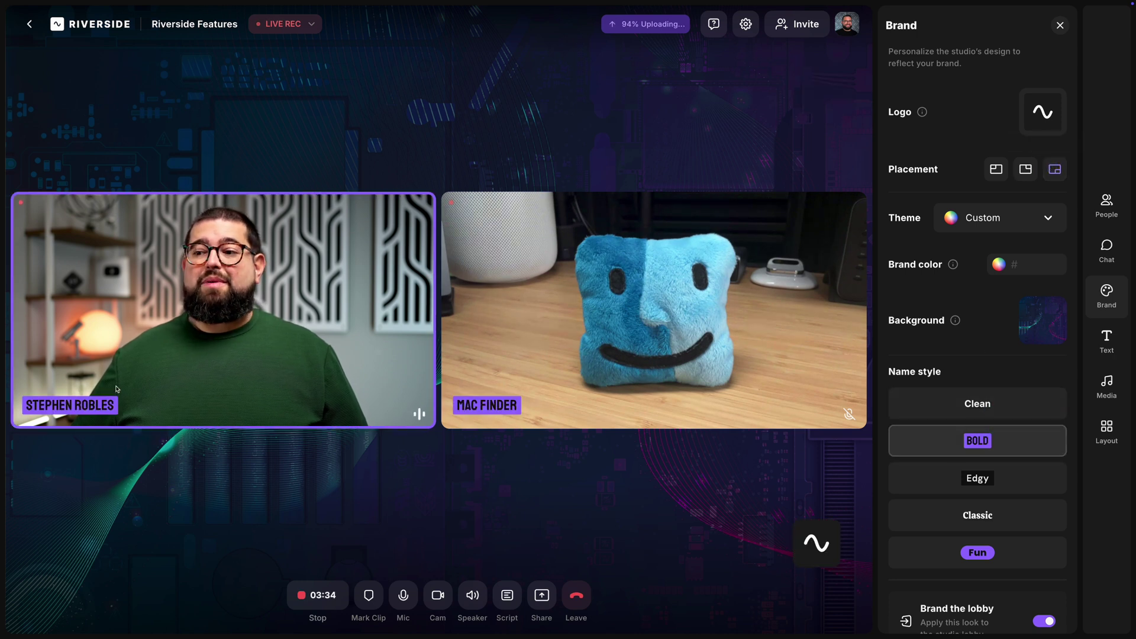
pyautogui.click(43, 408)
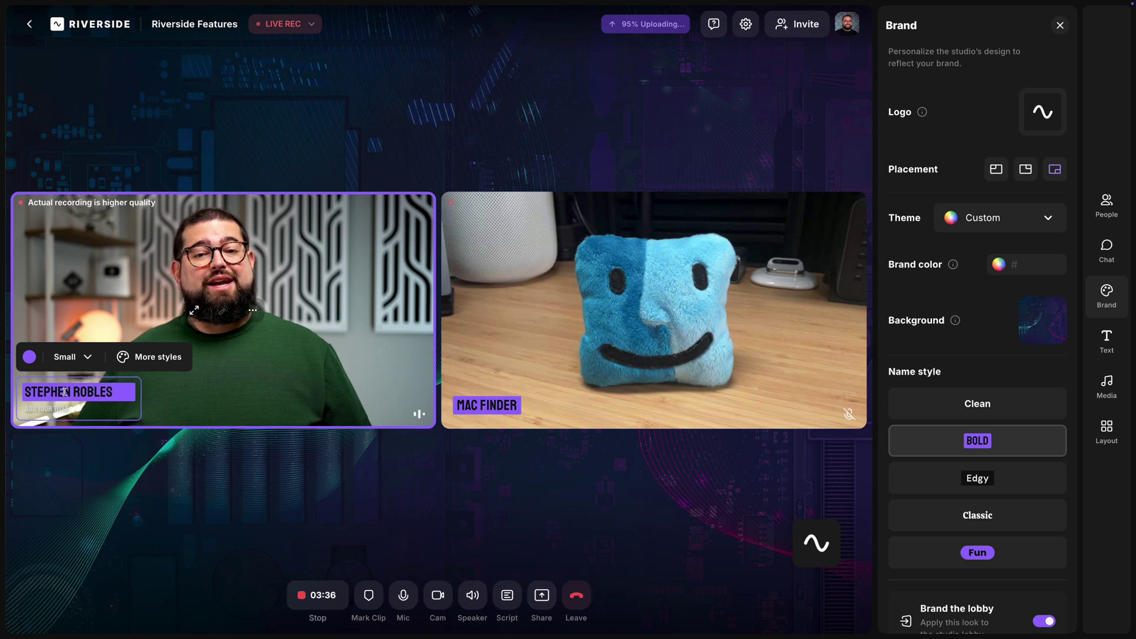
pyautogui.click(459, 408)
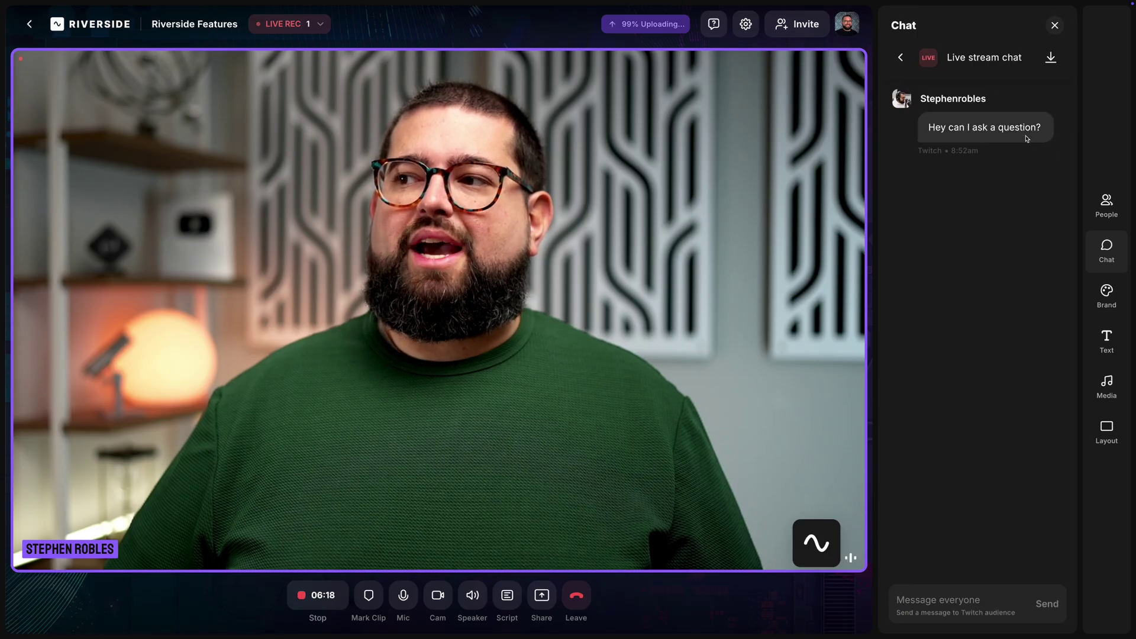
# Check the Twitch chat for the viewer's message 'Hey can I ask a question?'.
pyautogui.moveTo(997, 129)
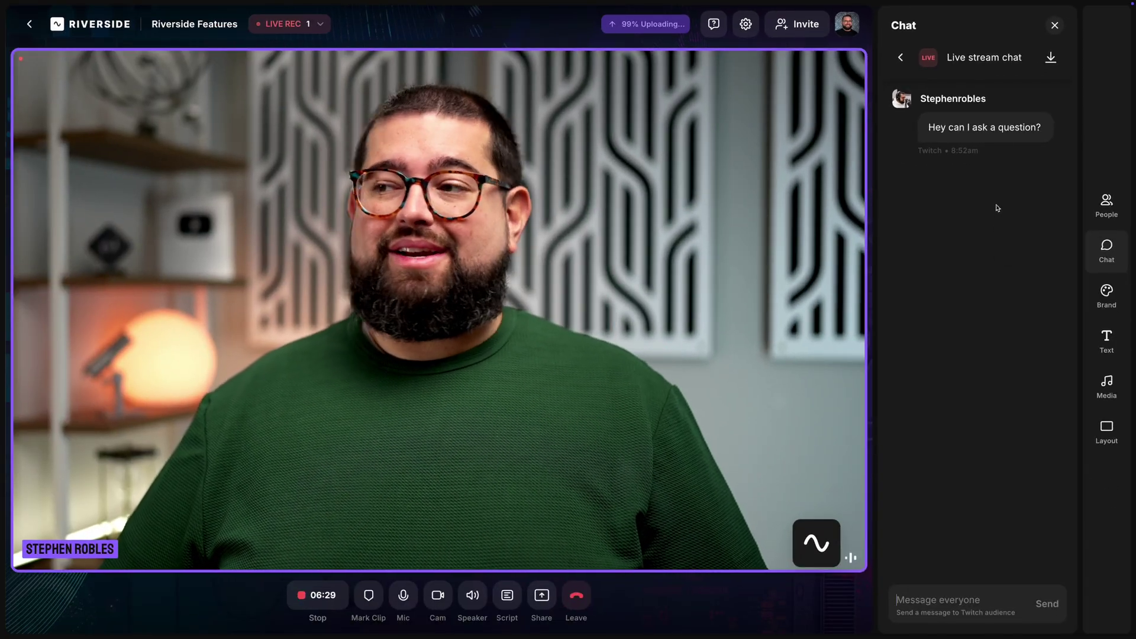
# Show the viewer's question on stream and reply 'Of course!' in the live chat.
pyautogui.click(968, 159)
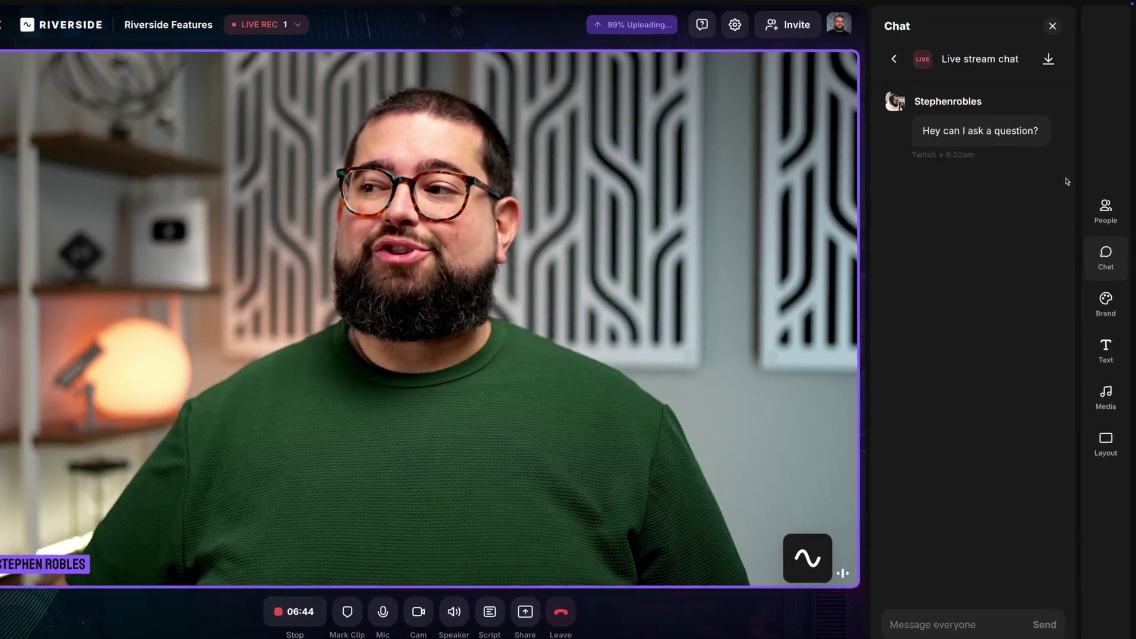
pyautogui.moveTo(1014, 130)
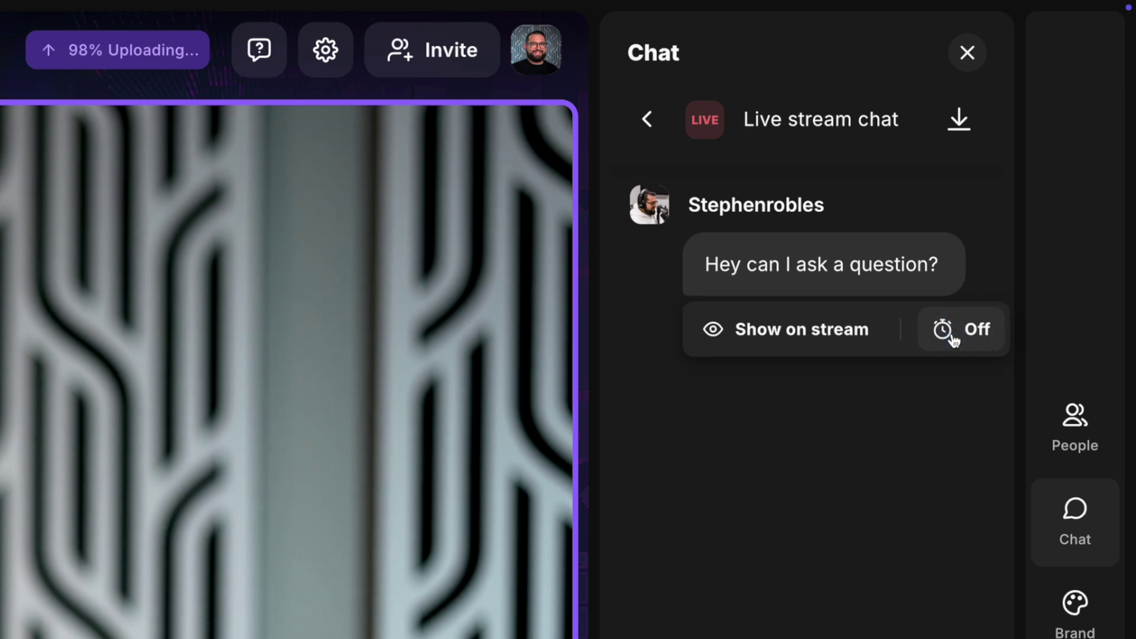
pyautogui.write('Of course!')
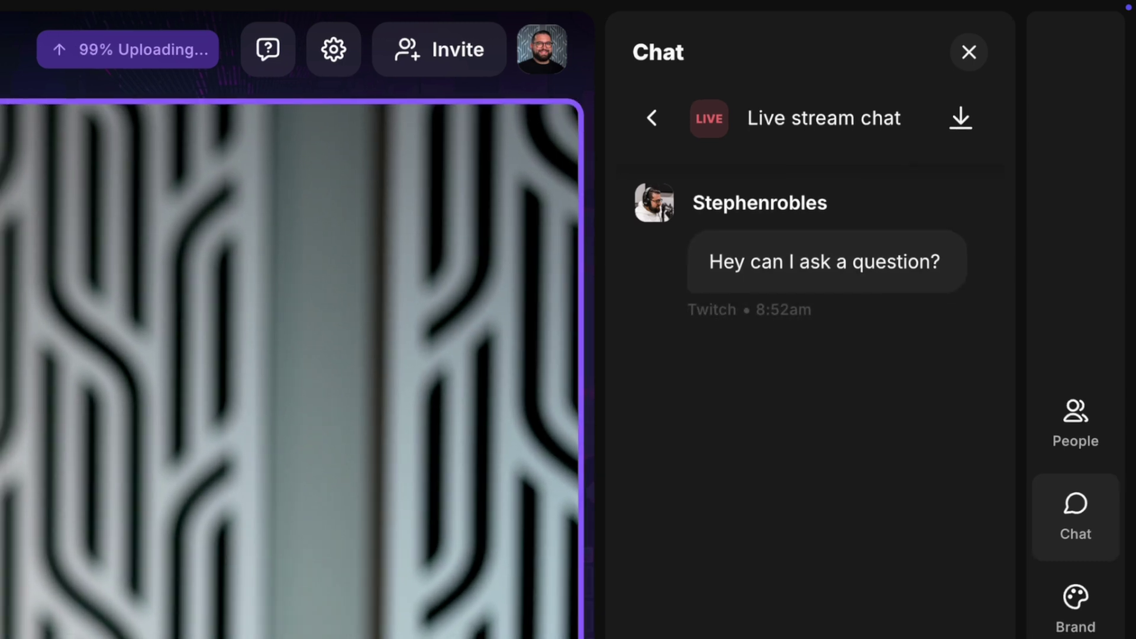
pyautogui.press('Return')
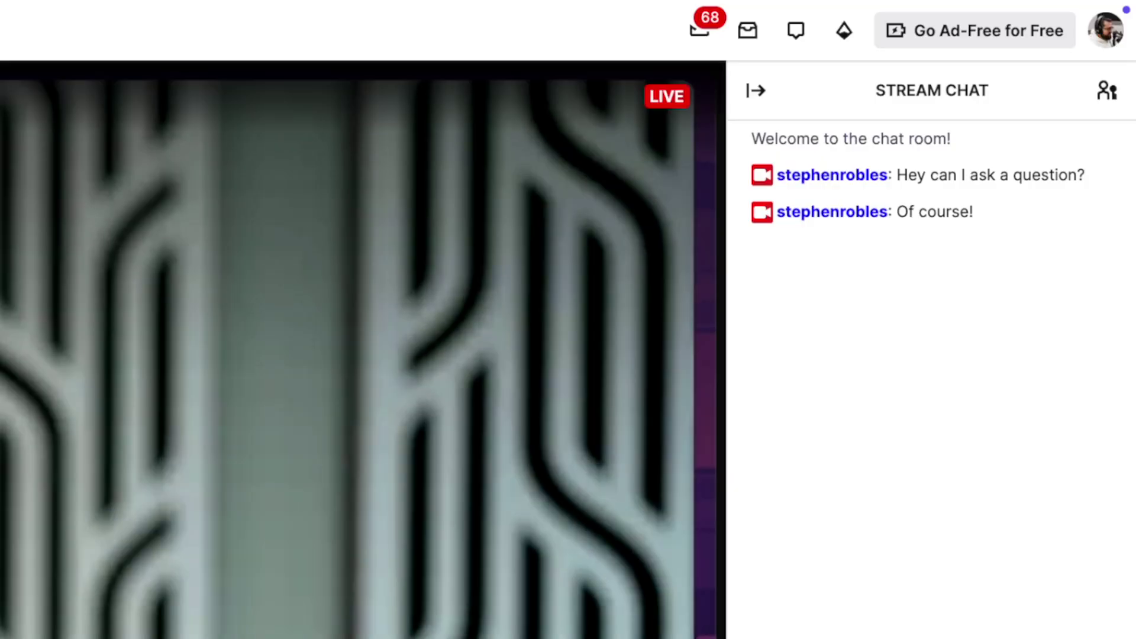
pyautogui.moveTo(975, 213); pyautogui.dragTo(898, 212)
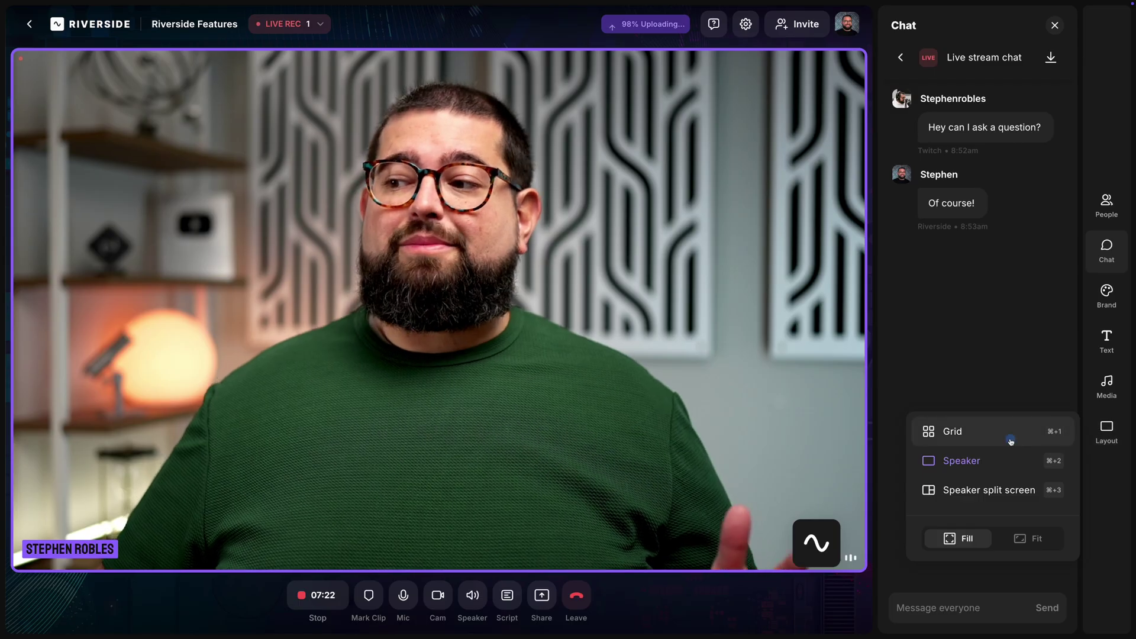
# Switch to Grid layout and share the Riverside browser window on stage.
pyautogui.click(1010, 435)
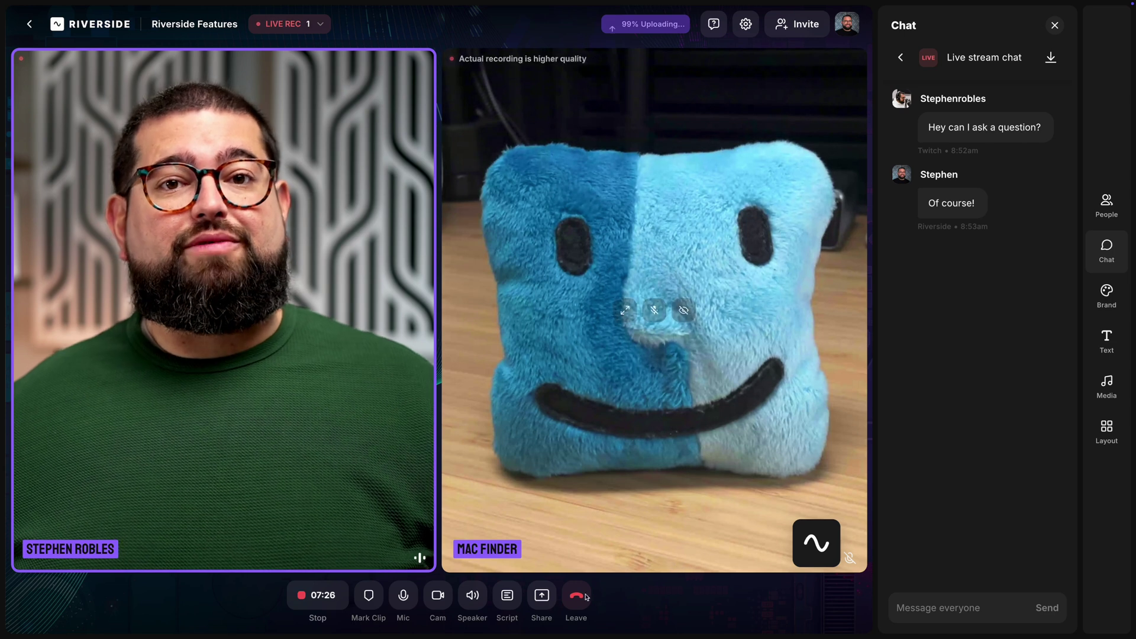
pyautogui.click(541, 595)
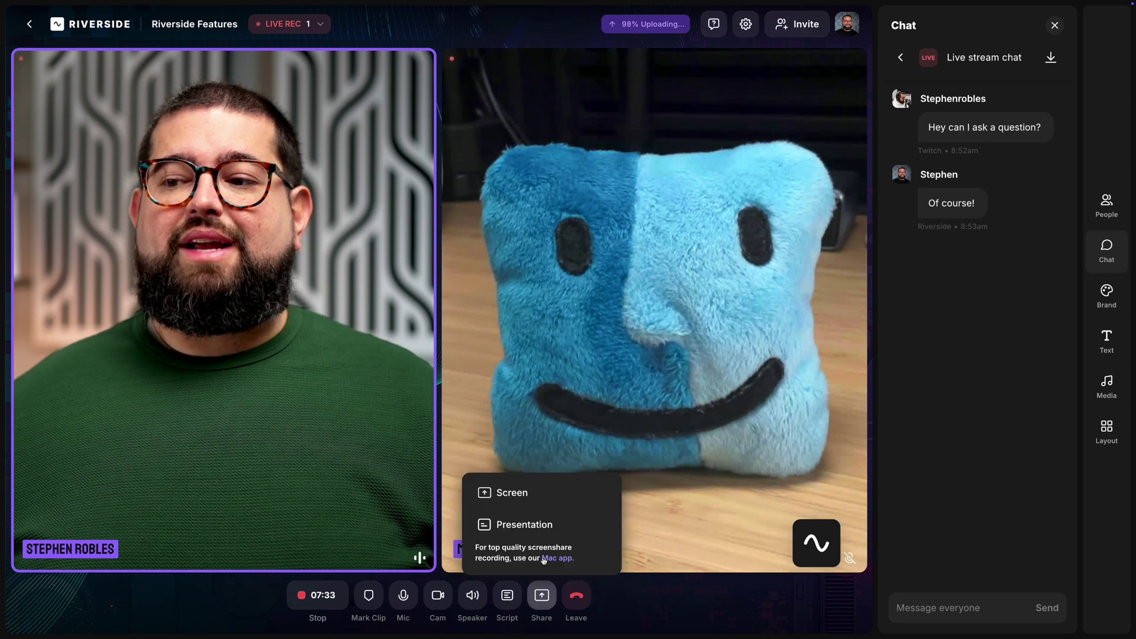
pyautogui.click(532, 495)
pyautogui.click(564, 43)
pyautogui.click(568, 89)
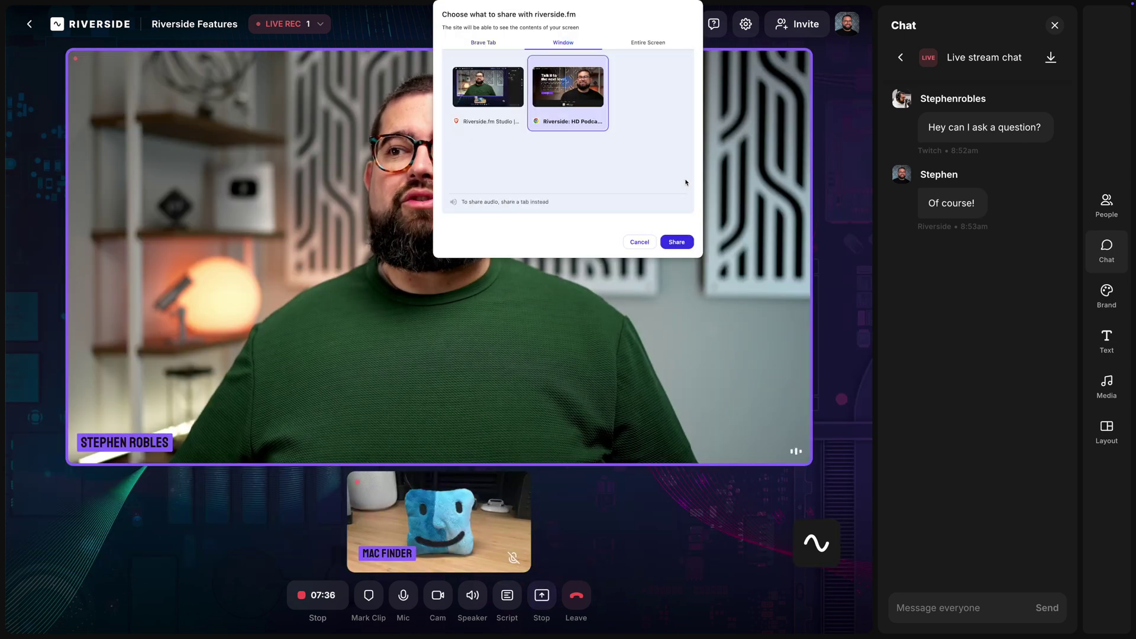
pyautogui.click(676, 242)
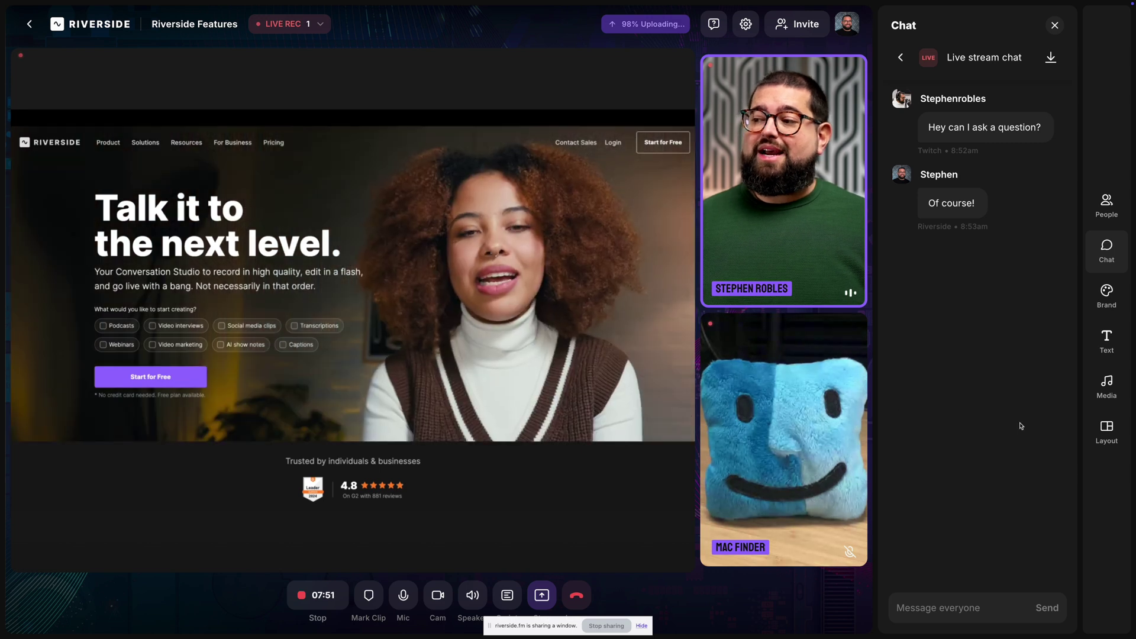
# Cycle the screen-share layout through Full screen, Split screen and Picture in picture.
pyautogui.click(1102, 439)
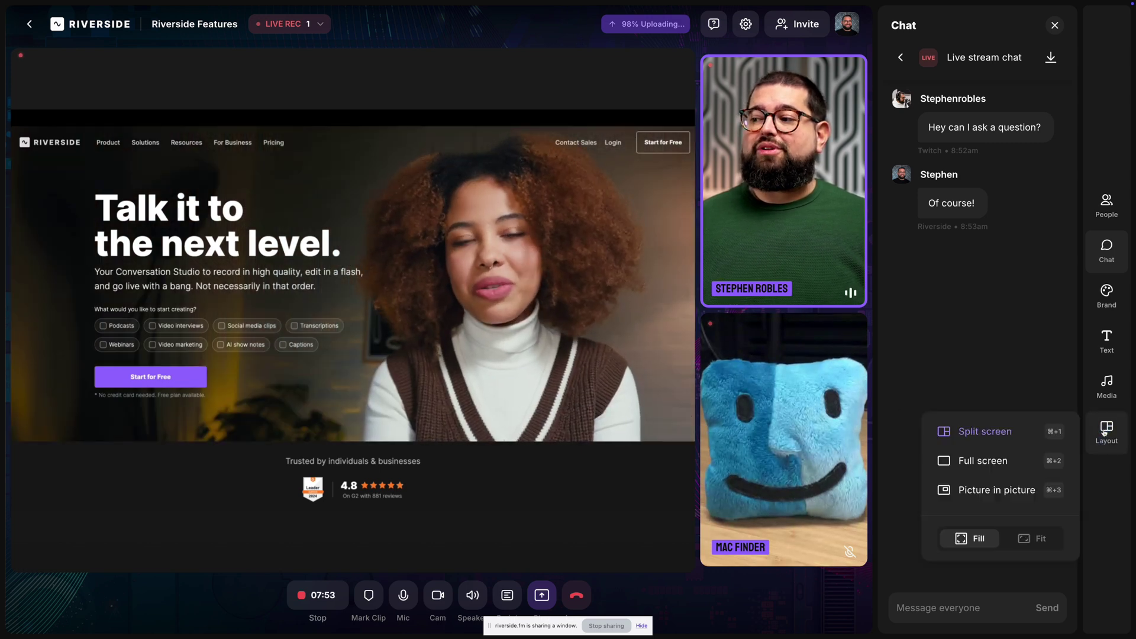
pyautogui.click(991, 462)
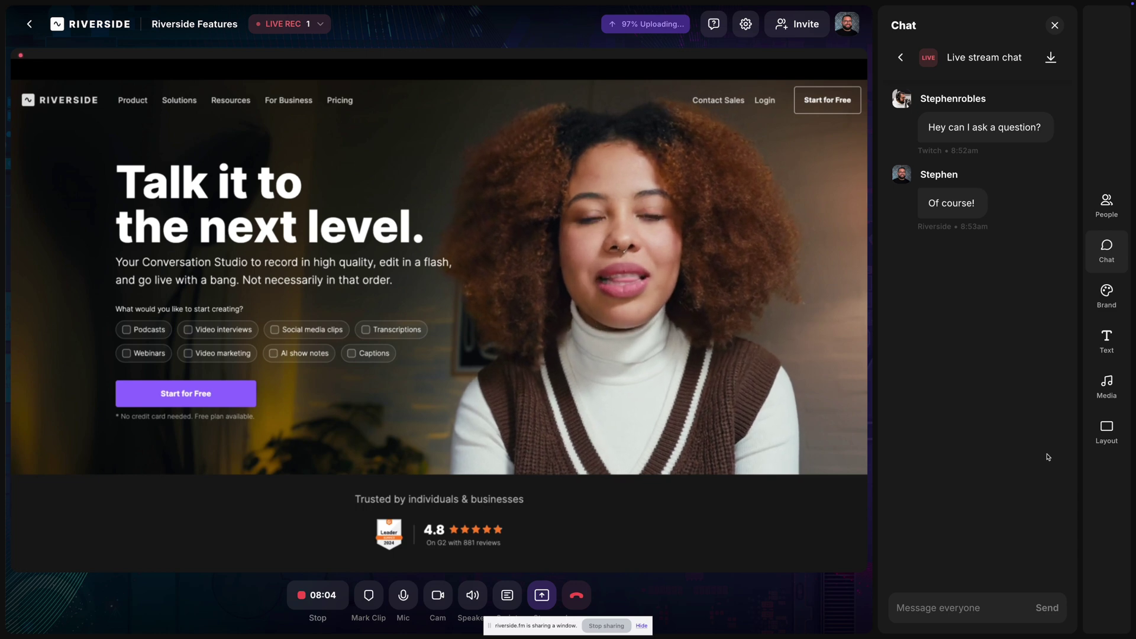
pyautogui.click(1105, 425)
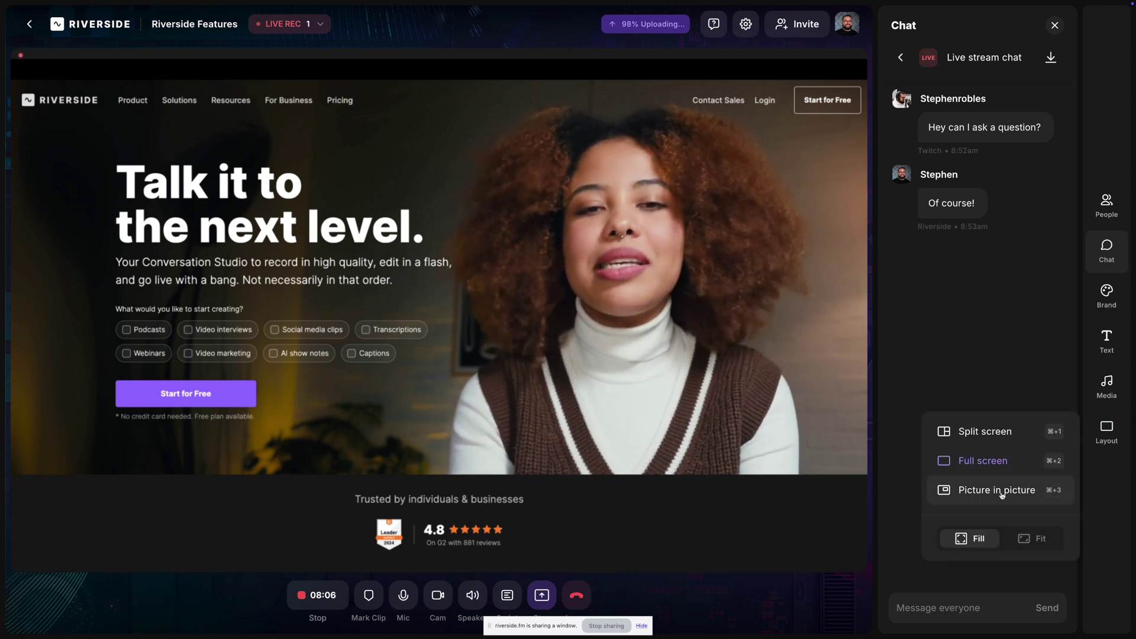
pyautogui.click(1019, 441)
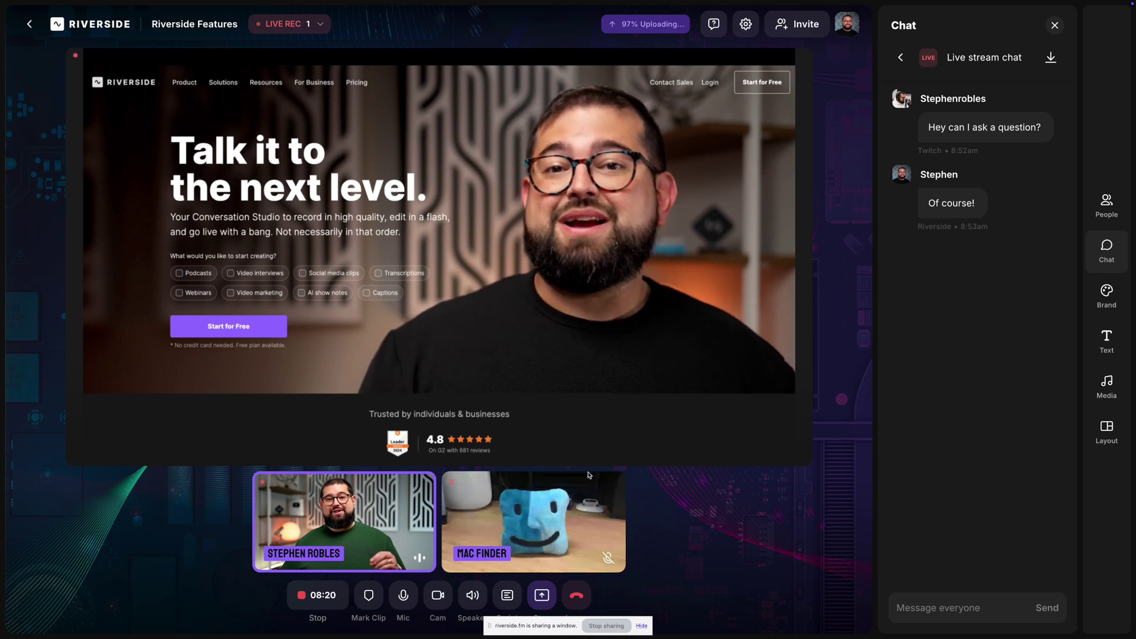
pyautogui.click(1104, 437)
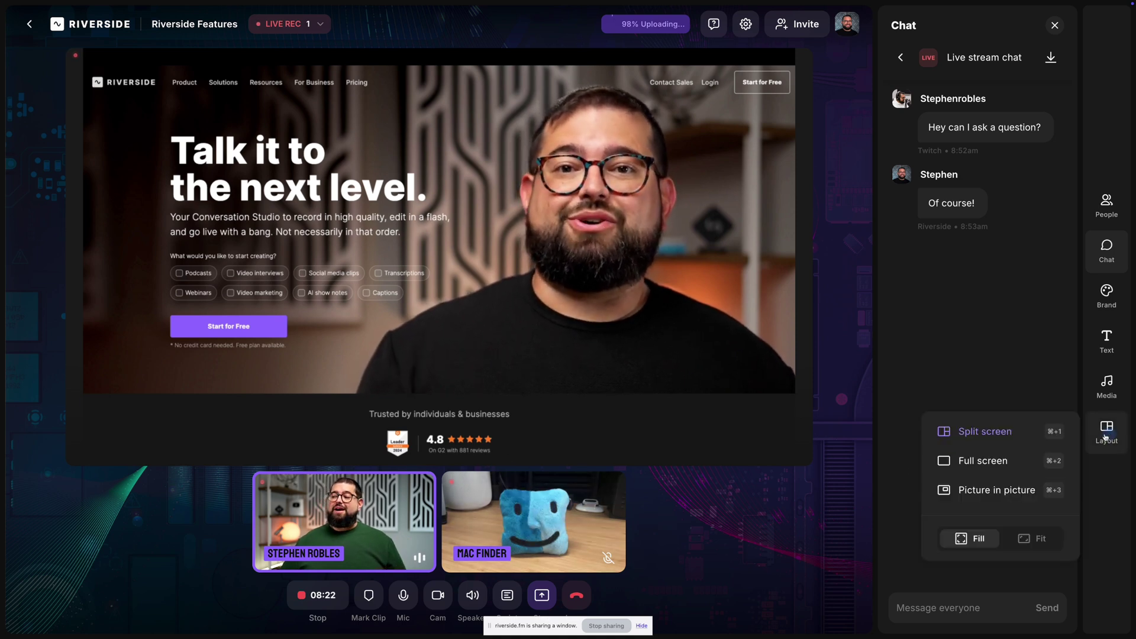
pyautogui.click(996, 490)
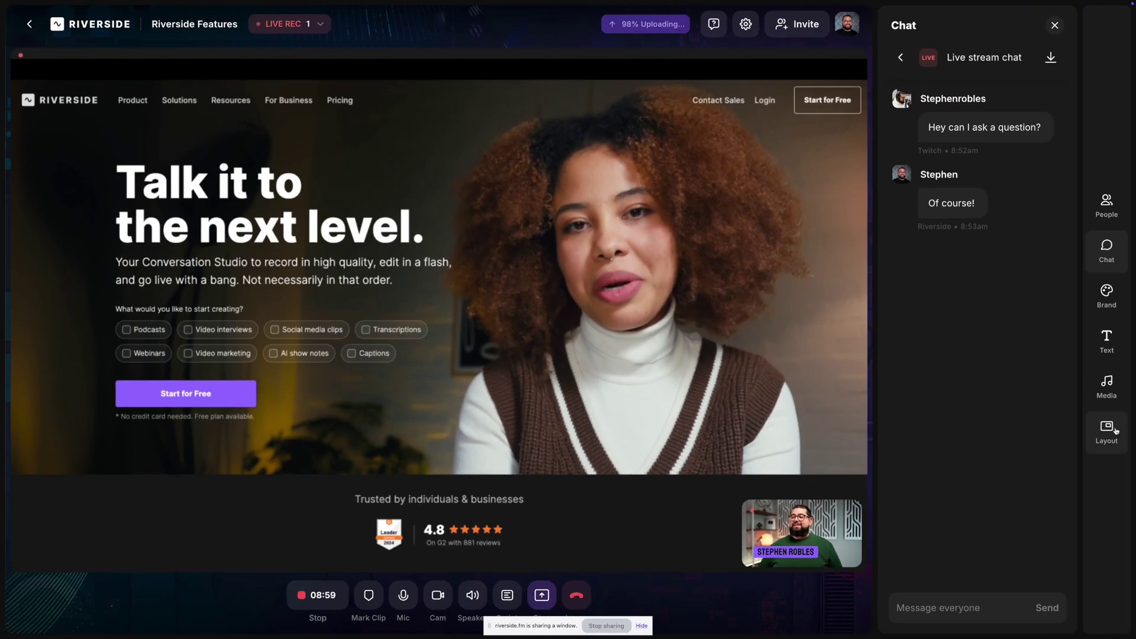
# Return the share to Full screen, then stop screen sharing.
pyautogui.click(1116, 430)
pyautogui.click(994, 461)
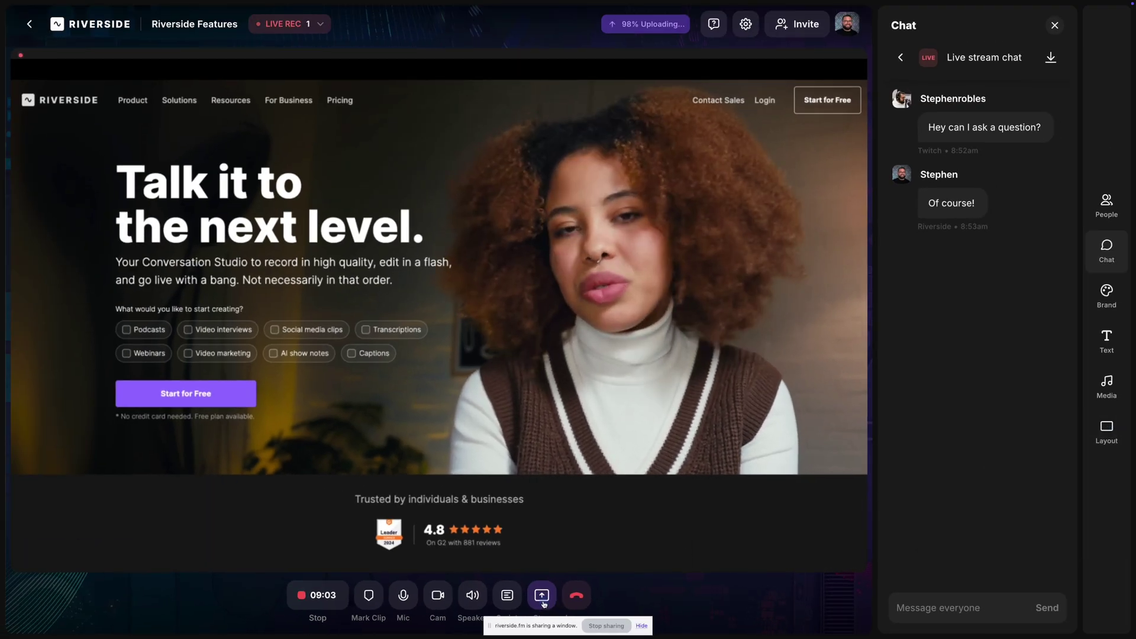
pyautogui.click(607, 625)
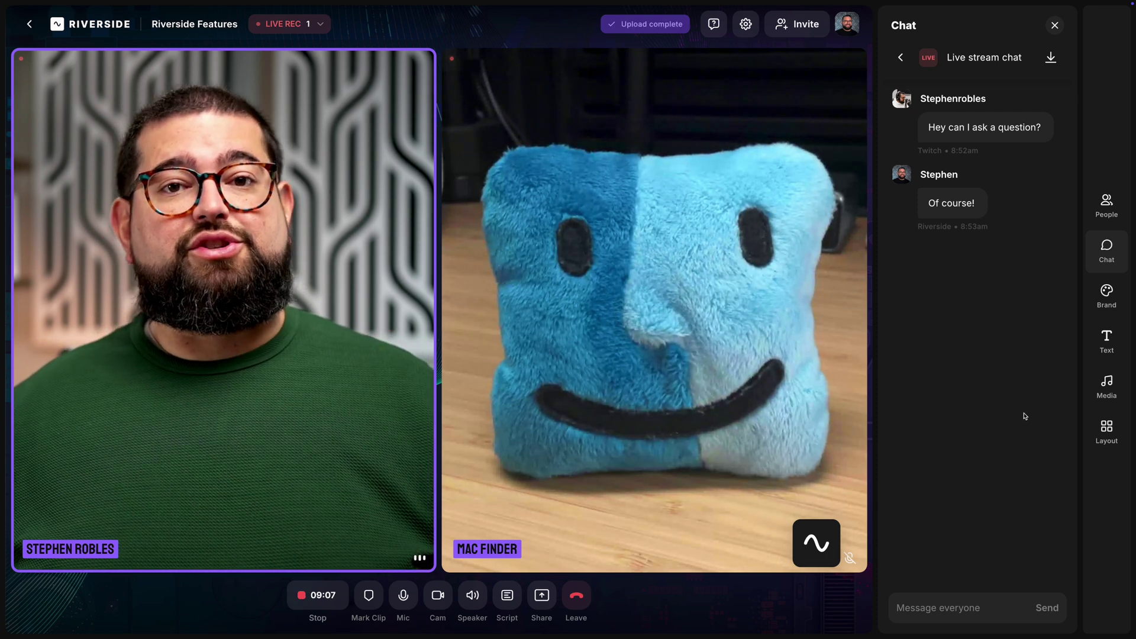
pyautogui.press('super+2')
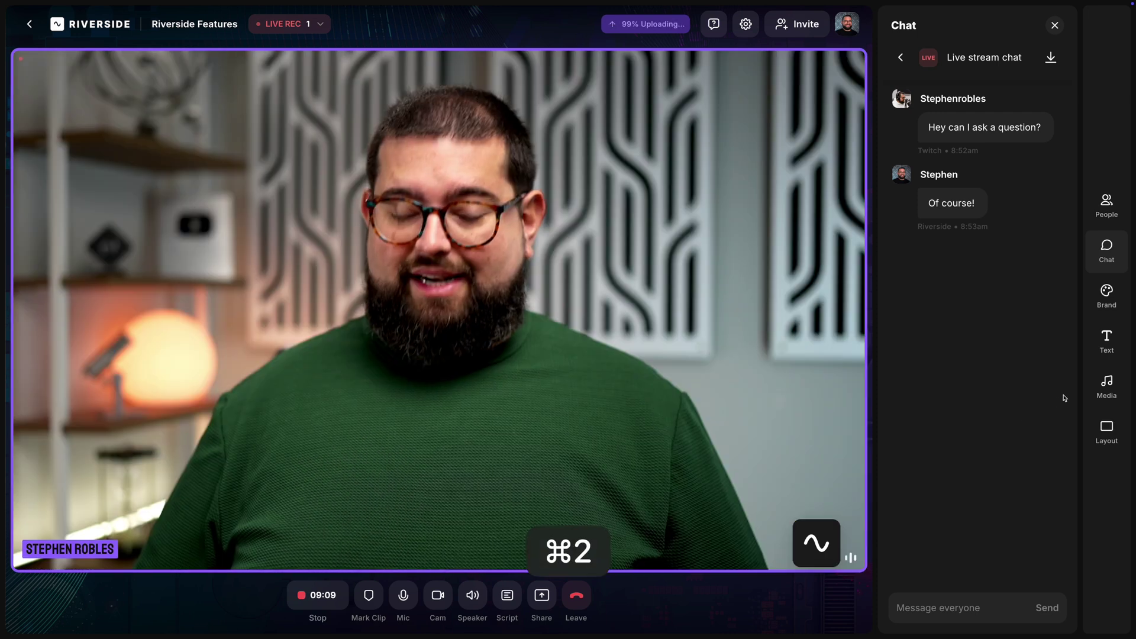
pyautogui.press('super+3')
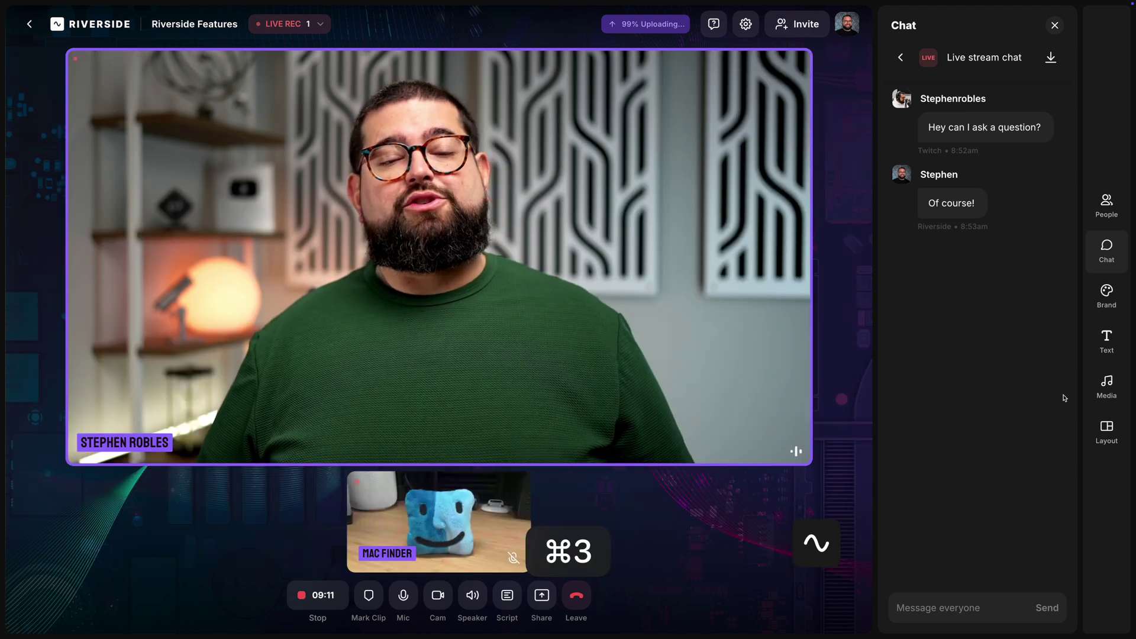
pyautogui.press('super+2')
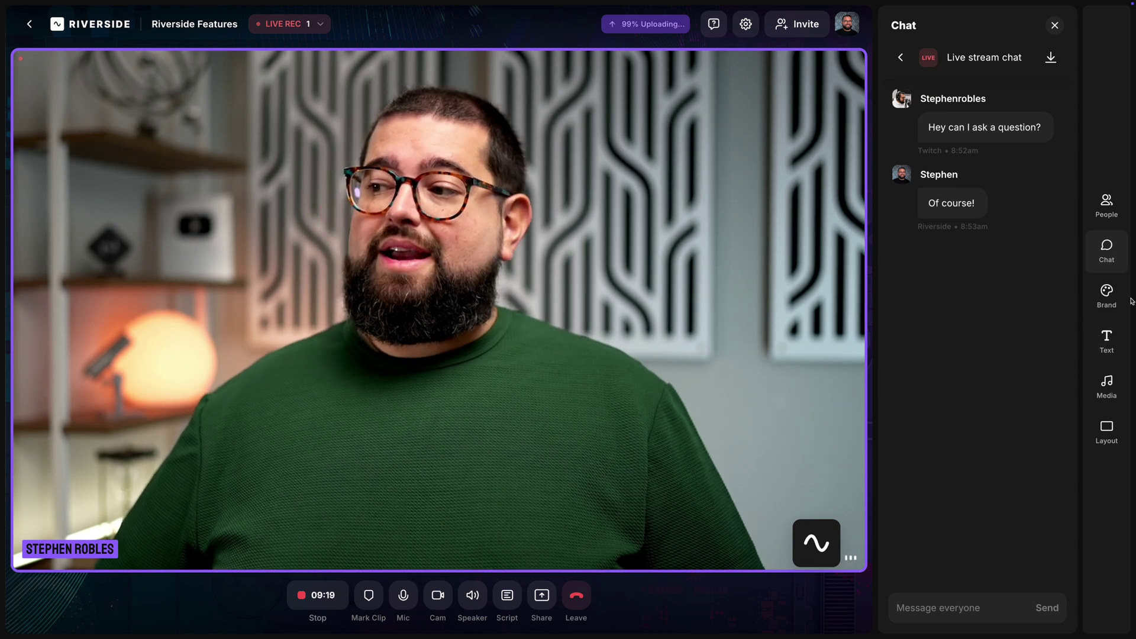
pyautogui.click(1106, 385)
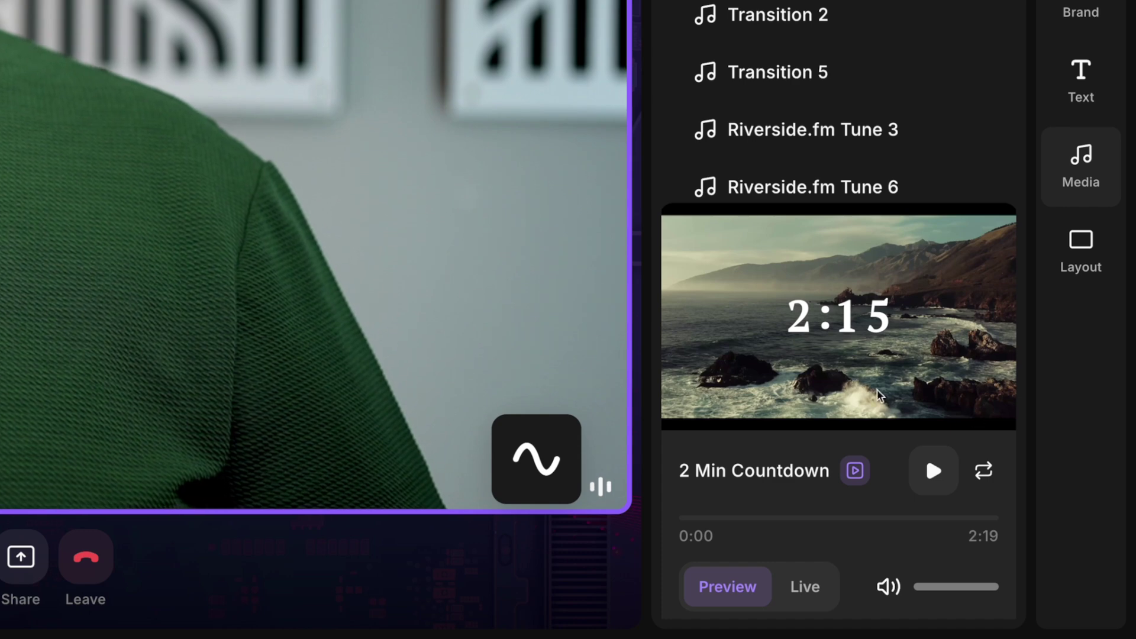
# Play the 2 Min Countdown live in Full screen, then switch to Split screen with Cmd+1.
pyautogui.click(944, 486)
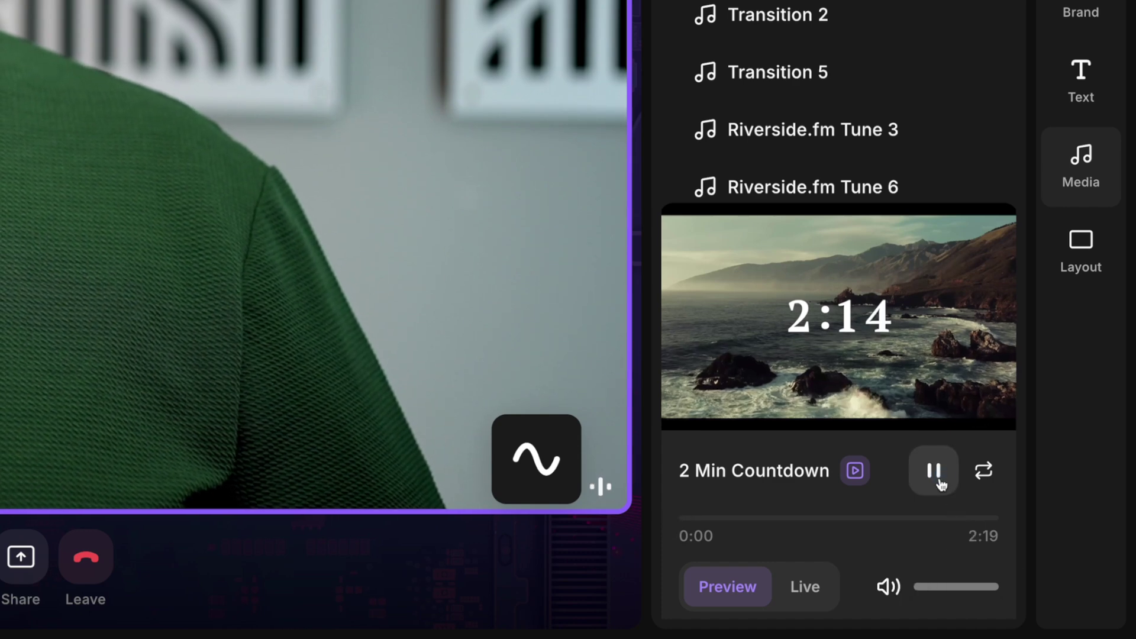
pyautogui.click(790, 599)
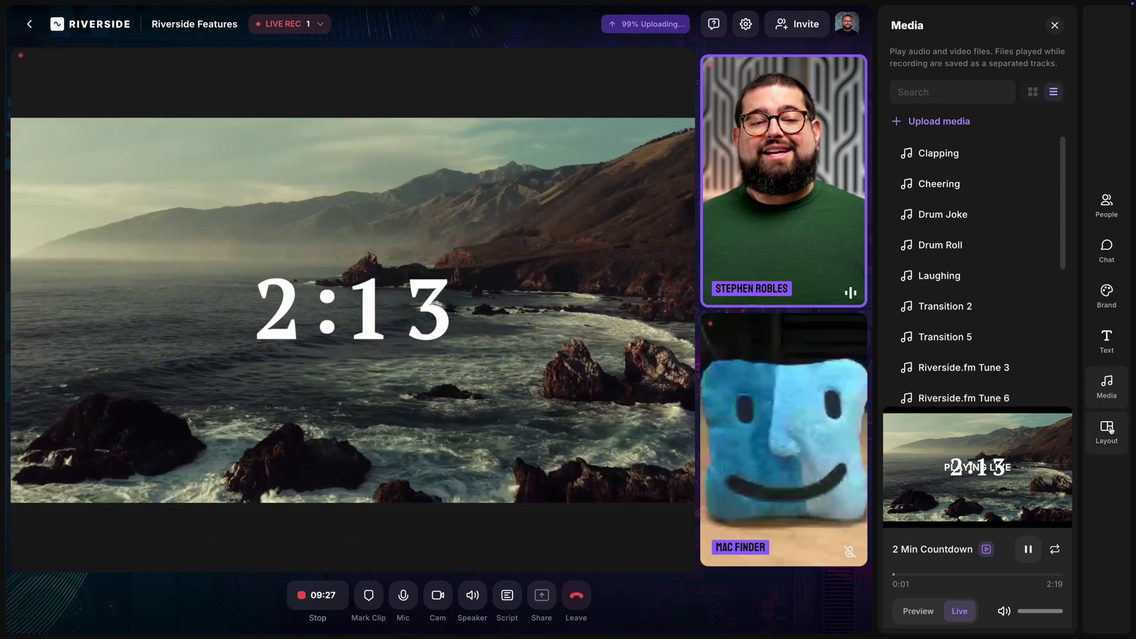
pyautogui.click(1106, 429)
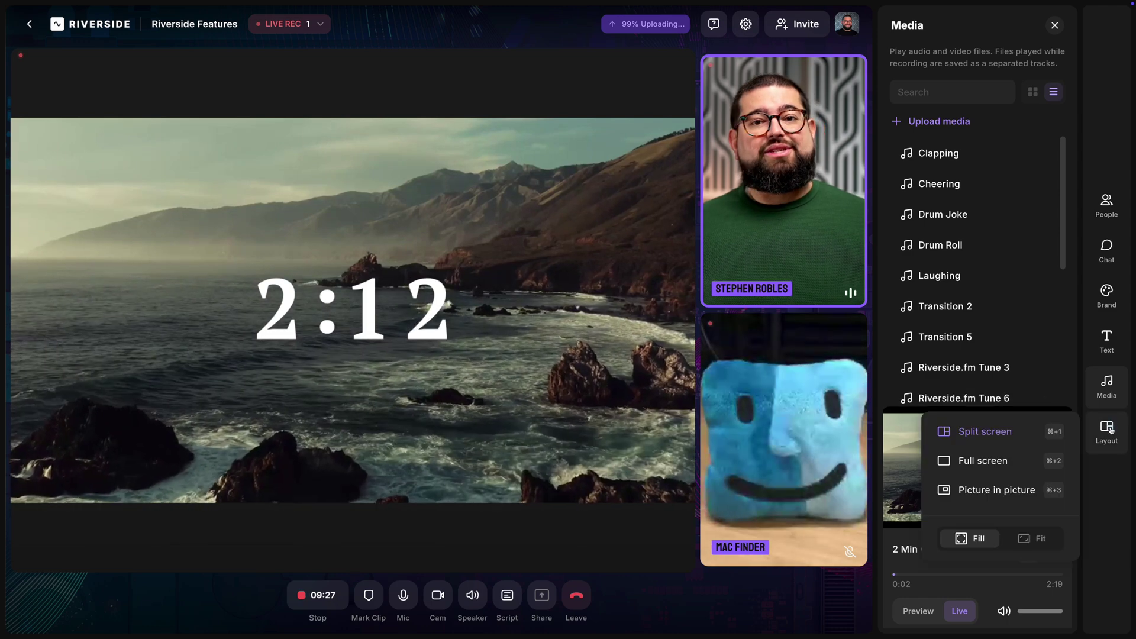
pyautogui.click(973, 459)
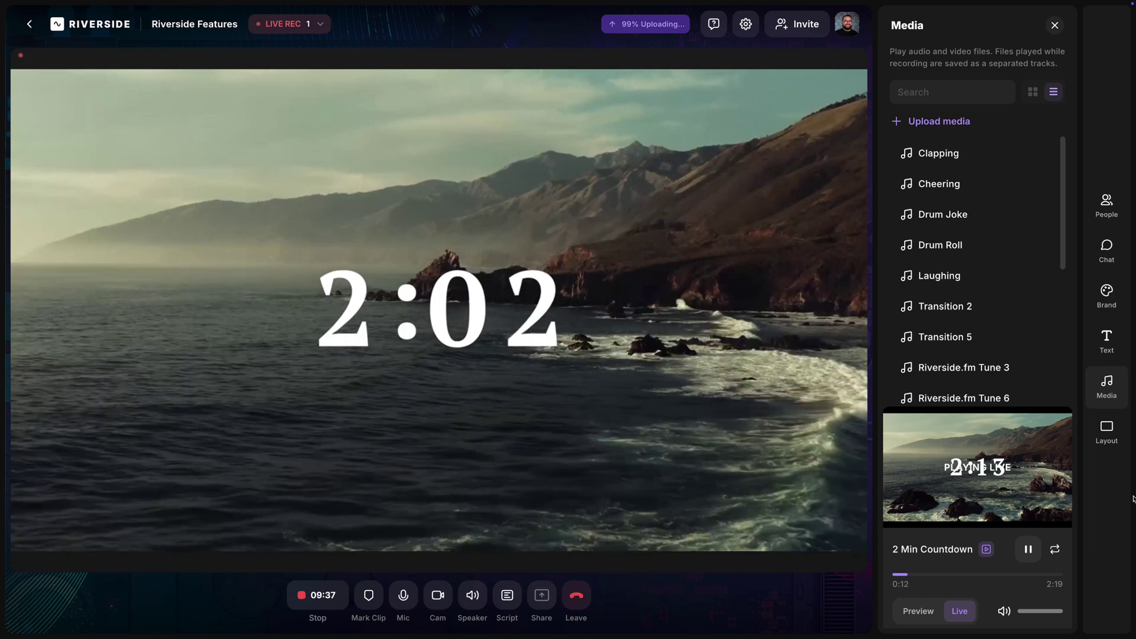
pyautogui.press('super+1')
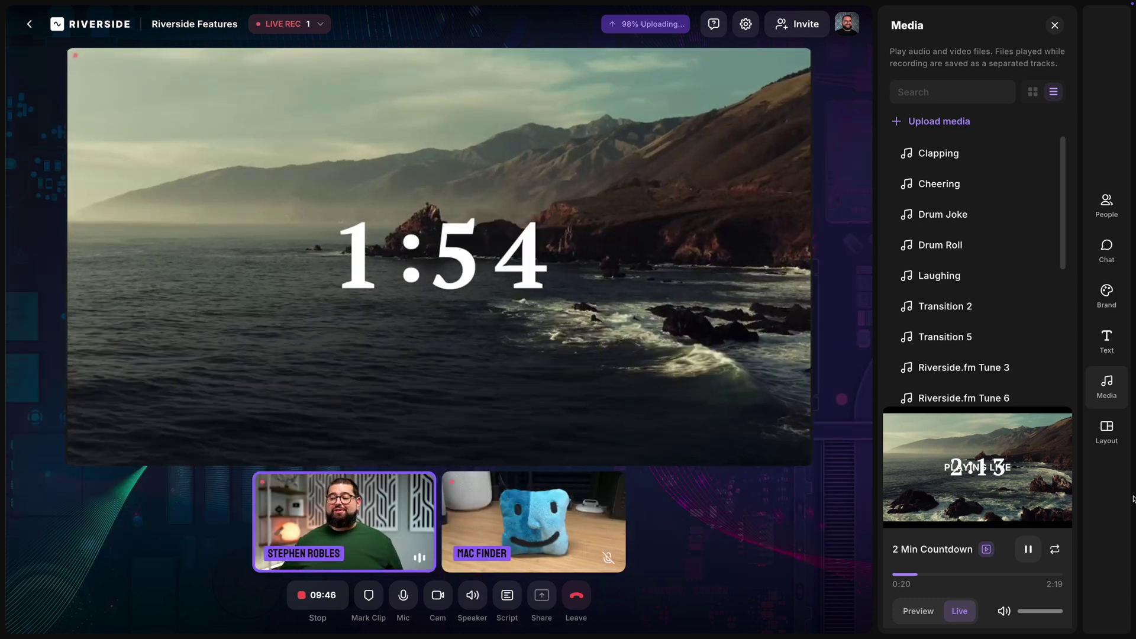
# Switch the countdown media from Live back to Preview.
pyautogui.click(924, 613)
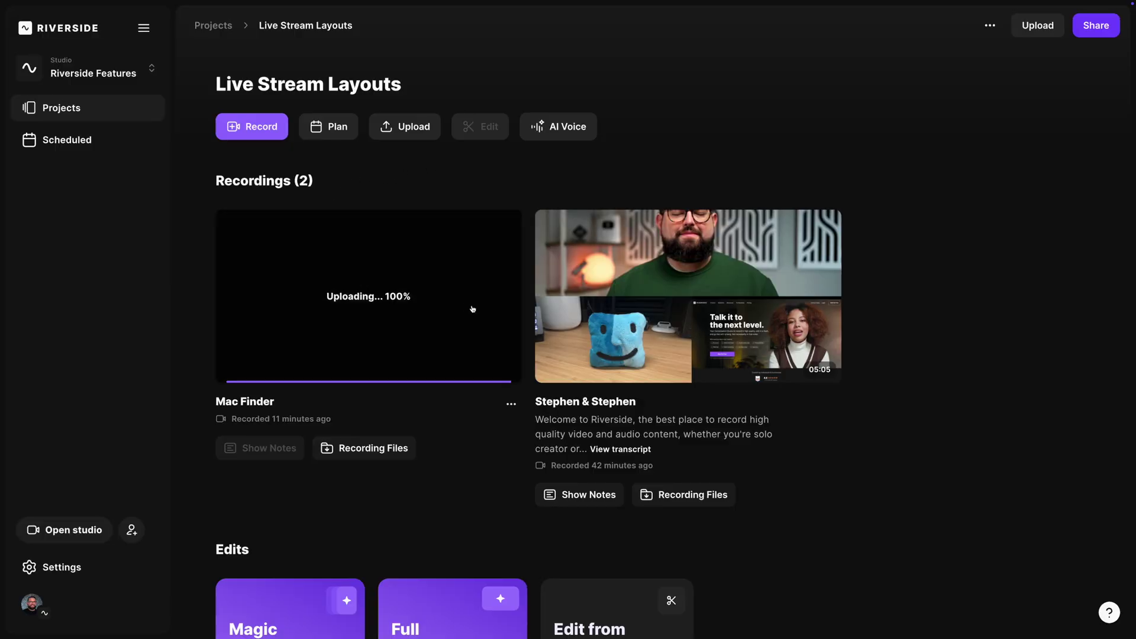
# Open the older two-speaker recording in the editor.
pyautogui.moveTo(666, 326)
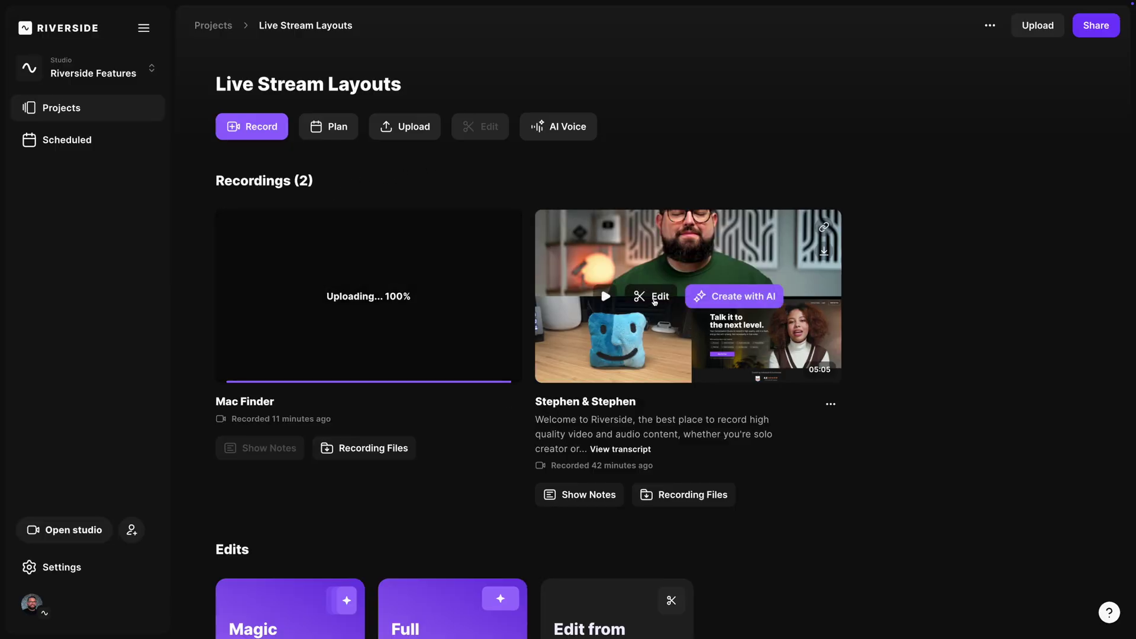
pyautogui.click(654, 302)
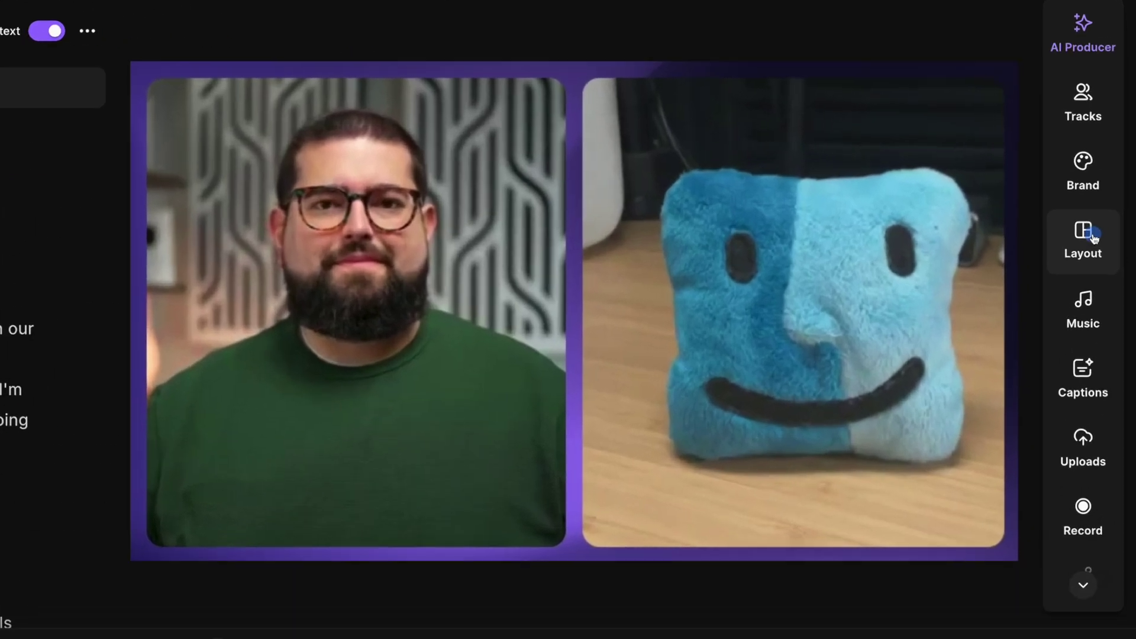
# Apply Smart scenes so the edit's views follow the active speaker.
pyautogui.click(1105, 199)
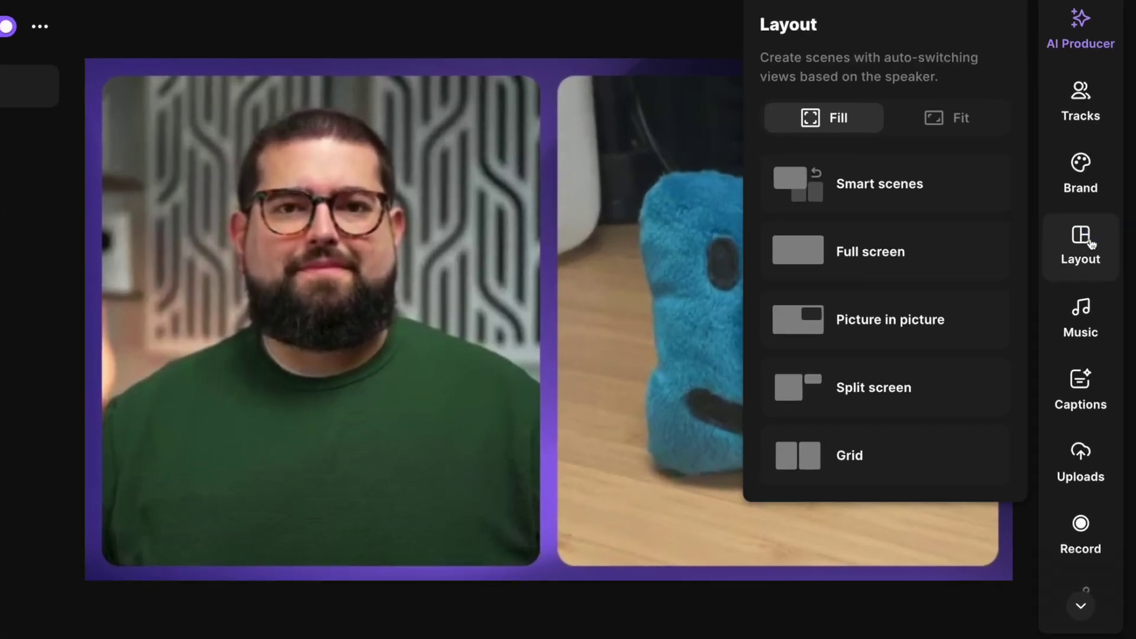
pyautogui.click(854, 202)
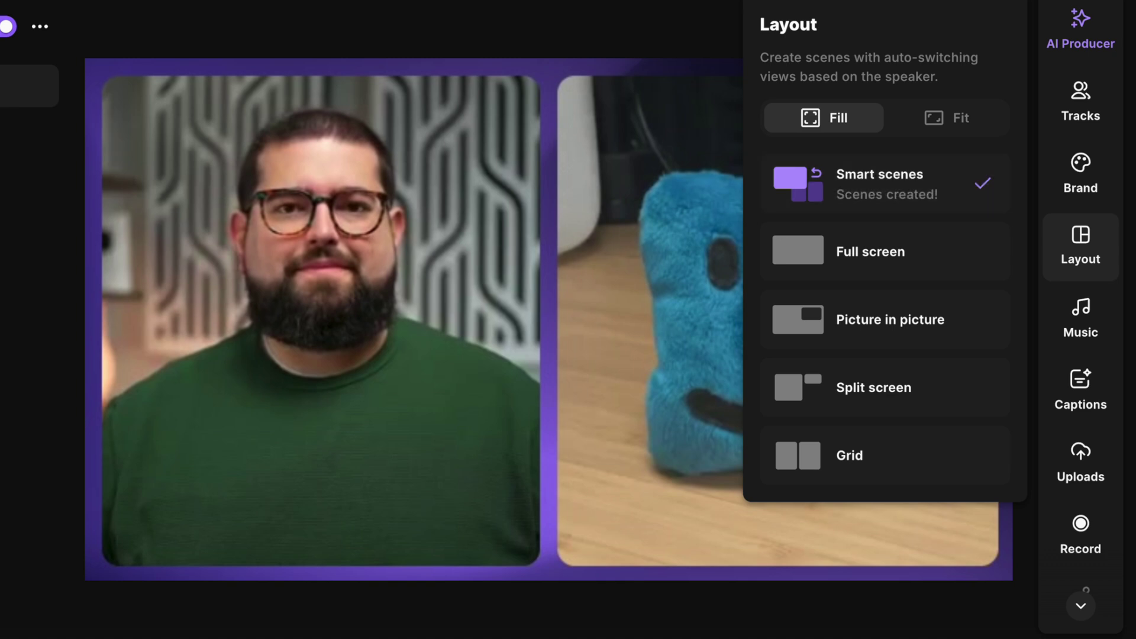
pyautogui.press('Escape')
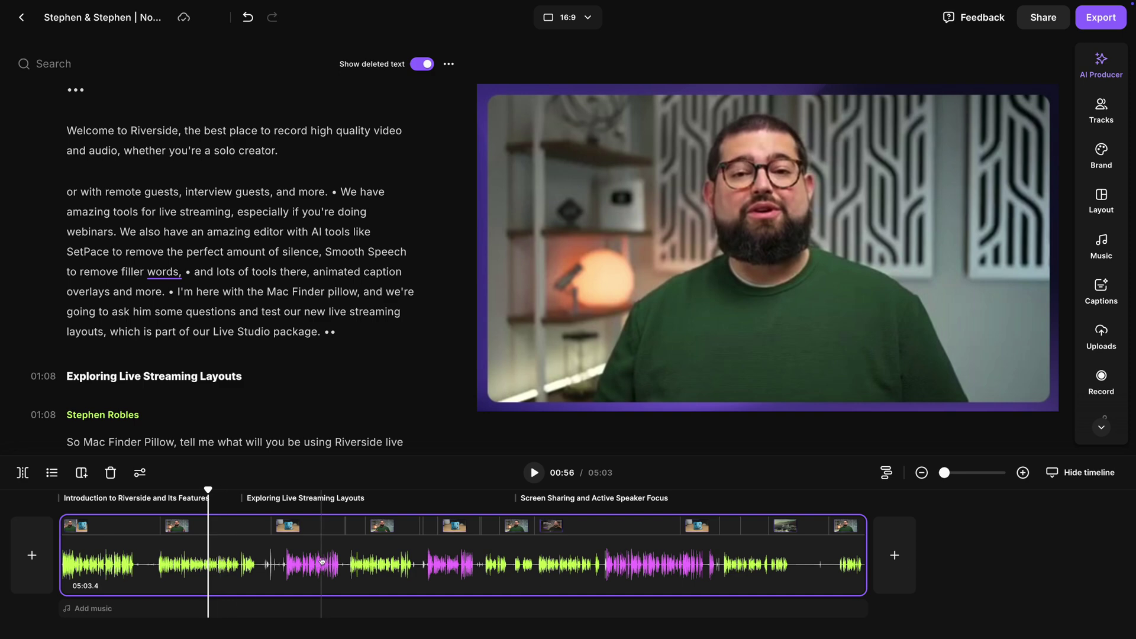
# Scrub the timeline through 01:25, Screen Sharing, 02:53 and 02:15, then open Brand settings.
pyautogui.click(287, 564)
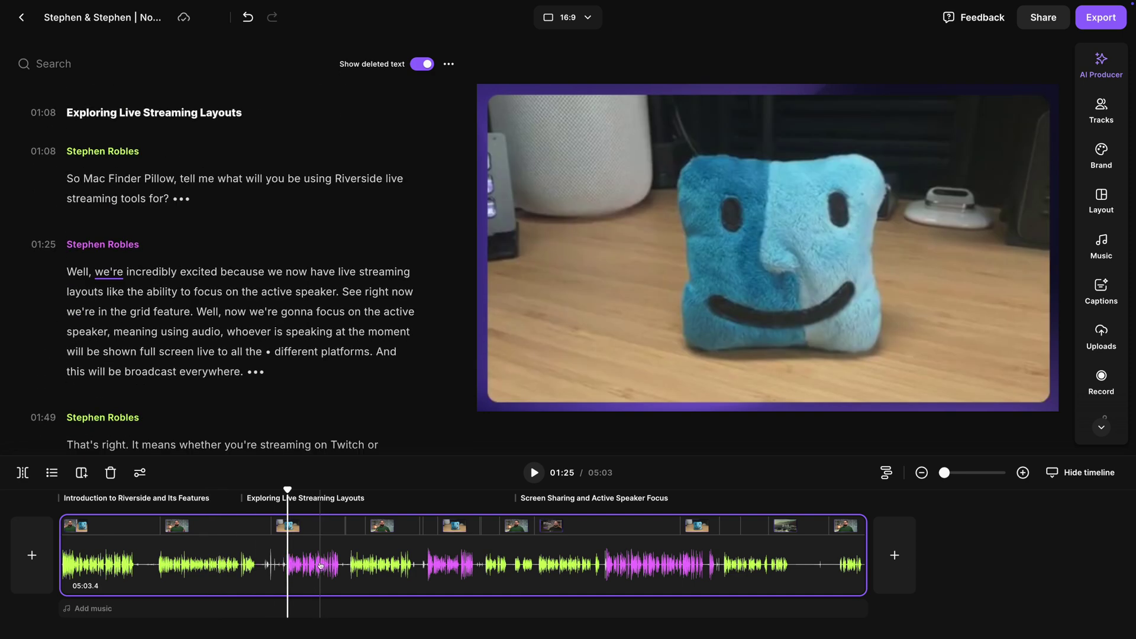
pyautogui.click(552, 565)
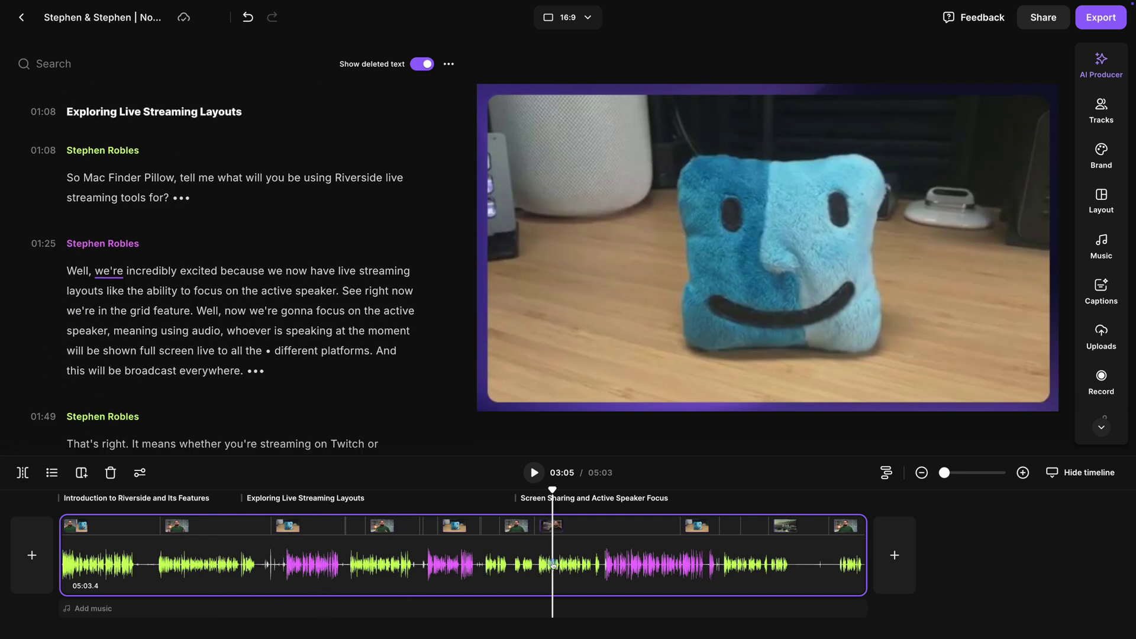
pyautogui.click(520, 565)
pyautogui.click(418, 562)
pyautogui.scroll(-2, 1101, 177)
pyautogui.click(1102, 100)
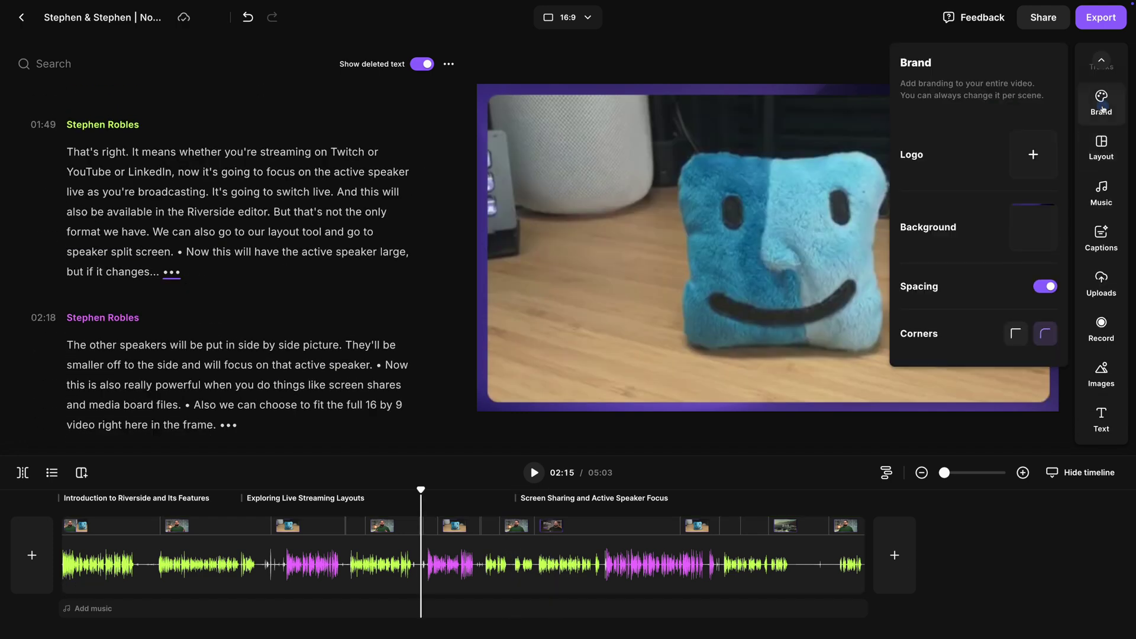
# Turn off frame spacing and apply the Fast pace in AI Producer to remove pauses.
pyautogui.click(1046, 287)
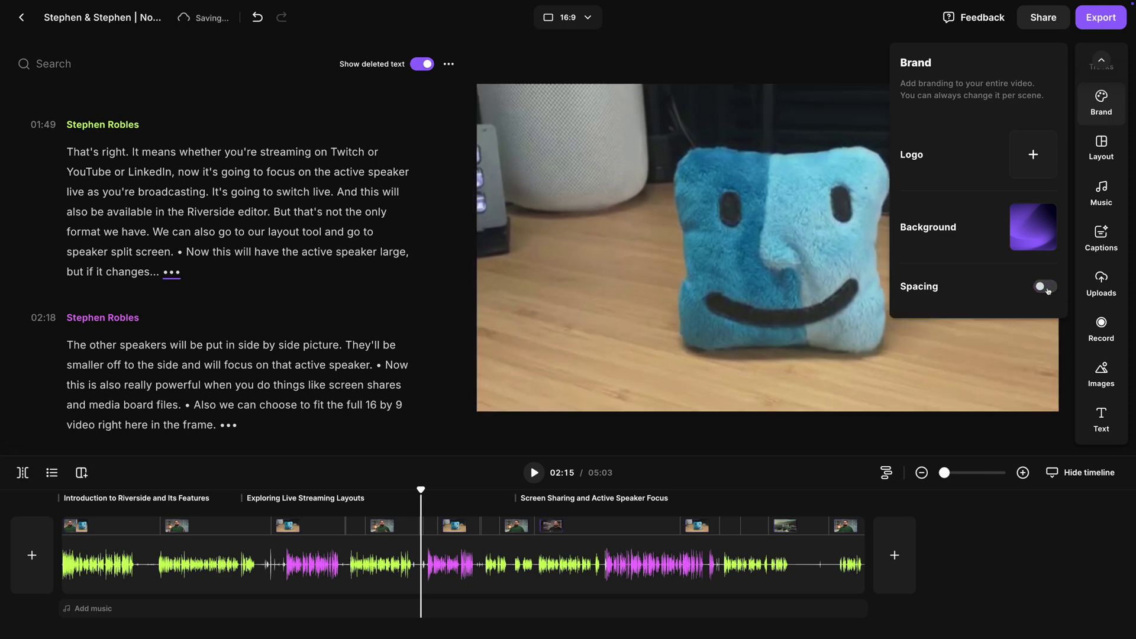
pyautogui.scroll(2, 1094, 74)
pyautogui.click(1100, 74)
pyautogui.click(1046, 104)
pyautogui.click(1018, 164)
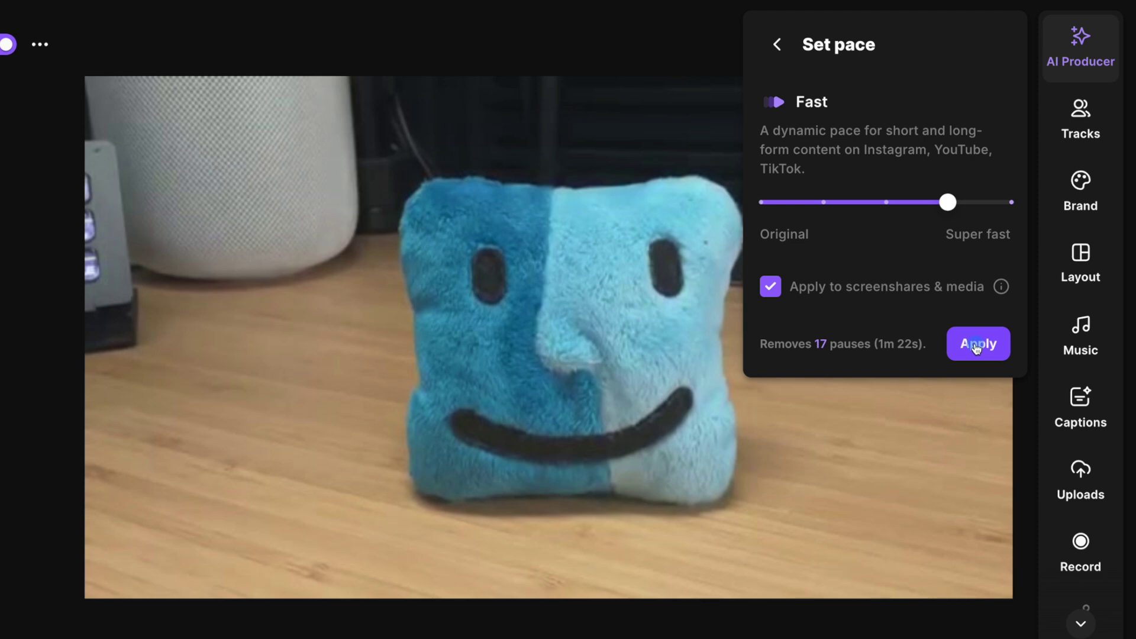
pyautogui.click(1005, 295)
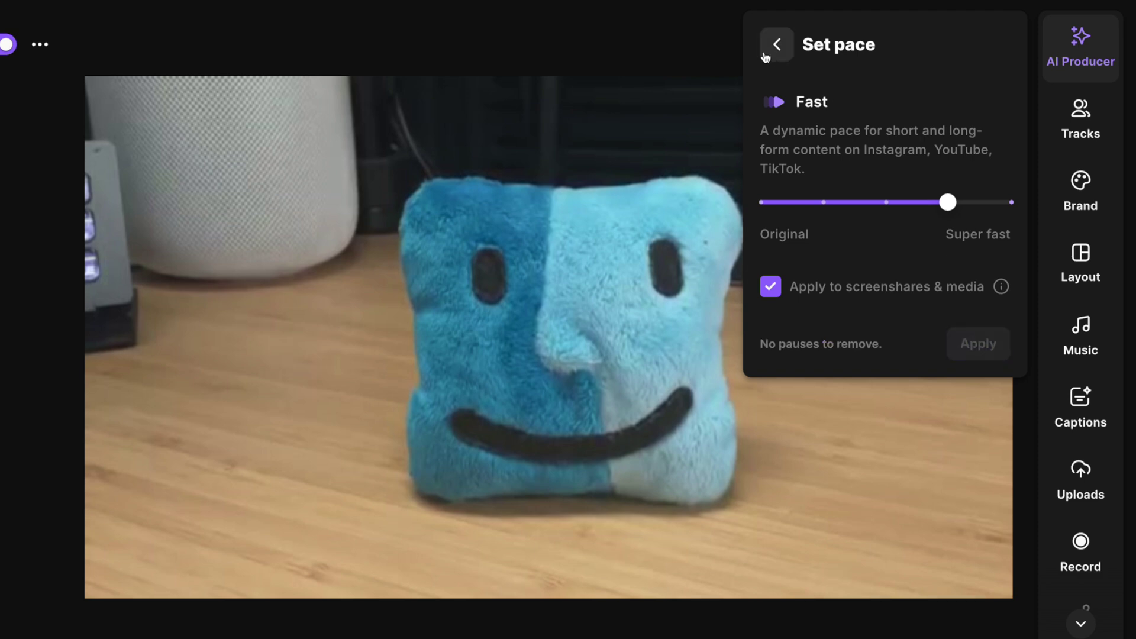
pyautogui.click(776, 46)
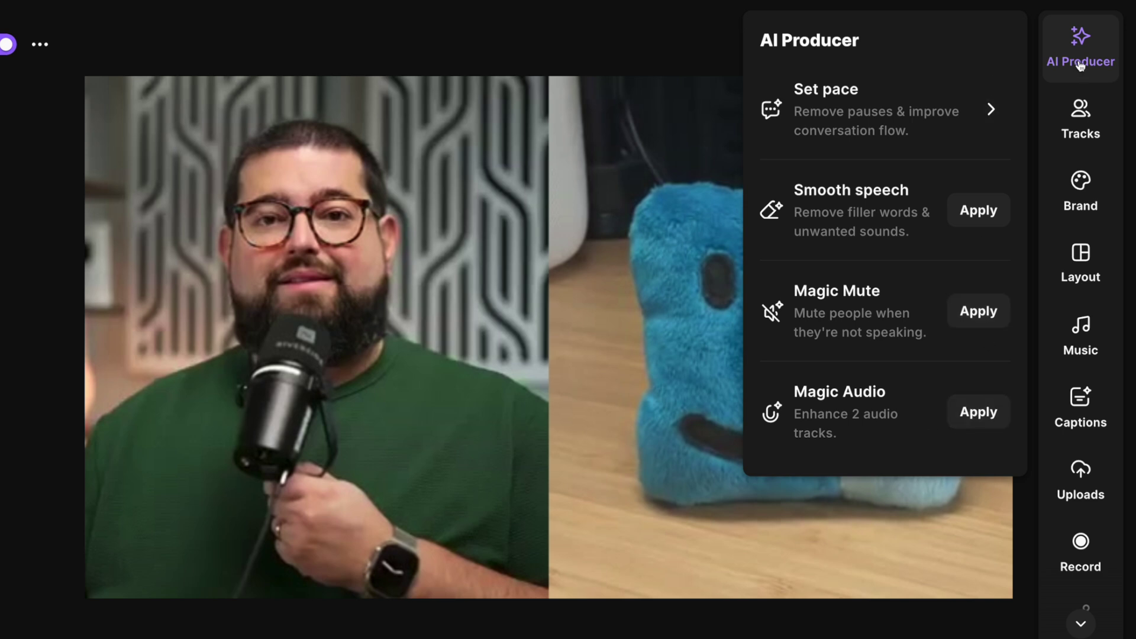
# Apply the purple-box, white-text caption preset to the edit's captions.
pyautogui.click(1063, 422)
pyautogui.scroll(-4, 911, 296)
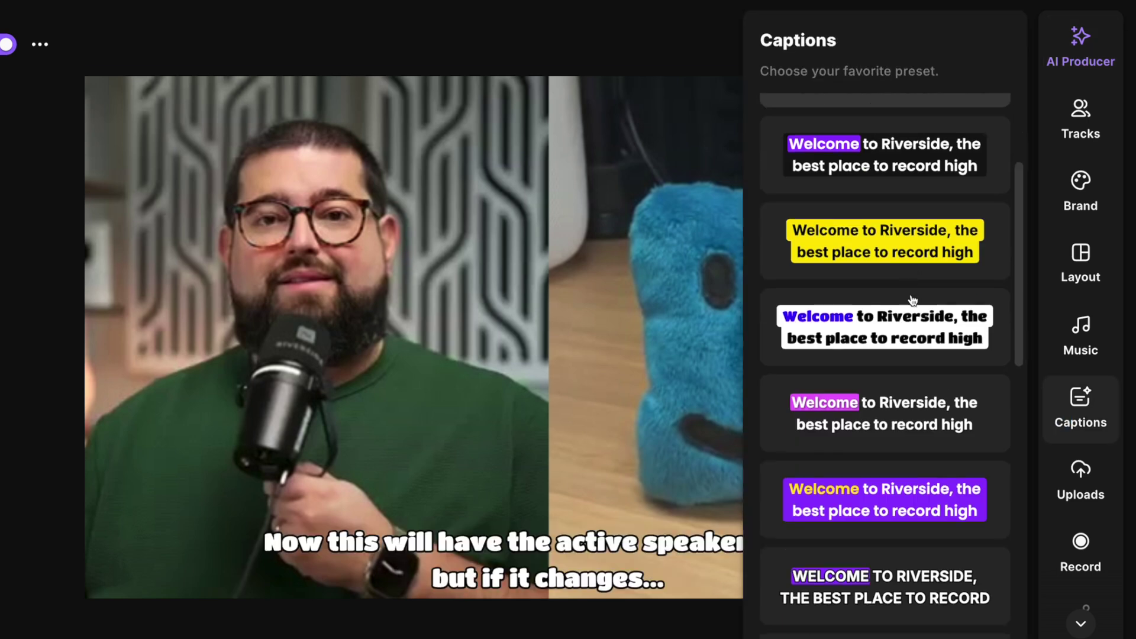
pyautogui.click(913, 479)
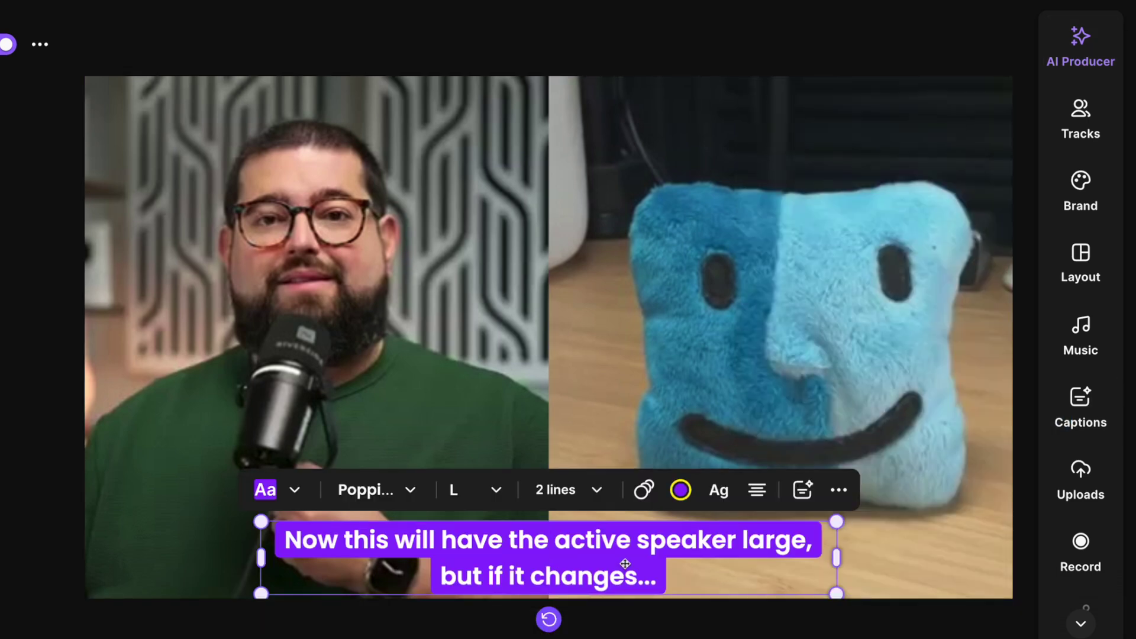
pyautogui.click(1083, 625)
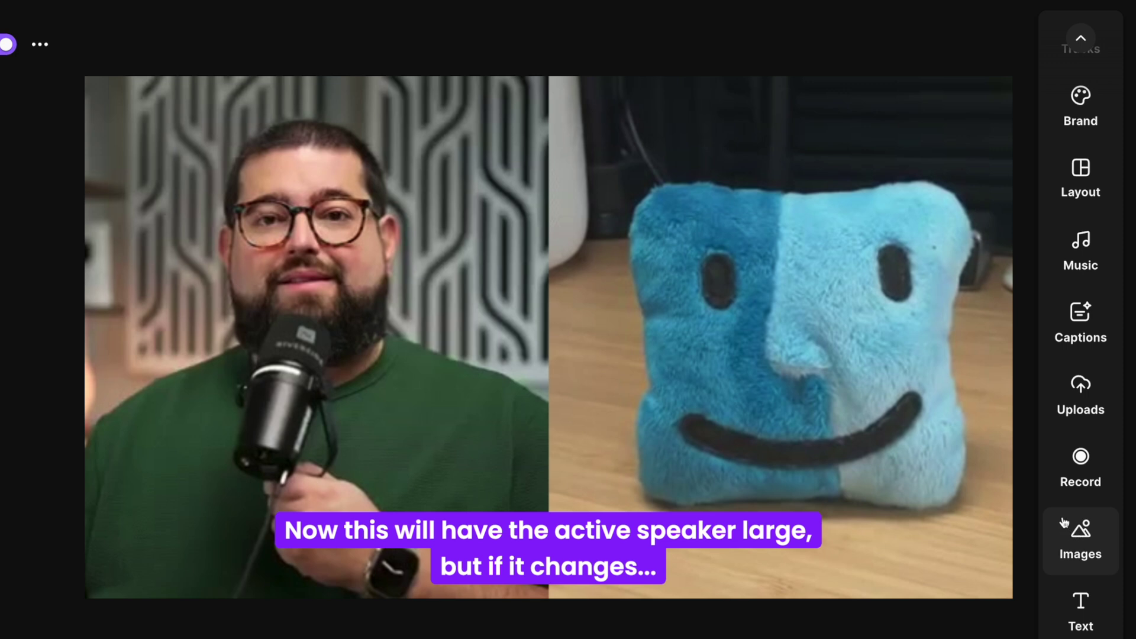
pyautogui.click(1074, 269)
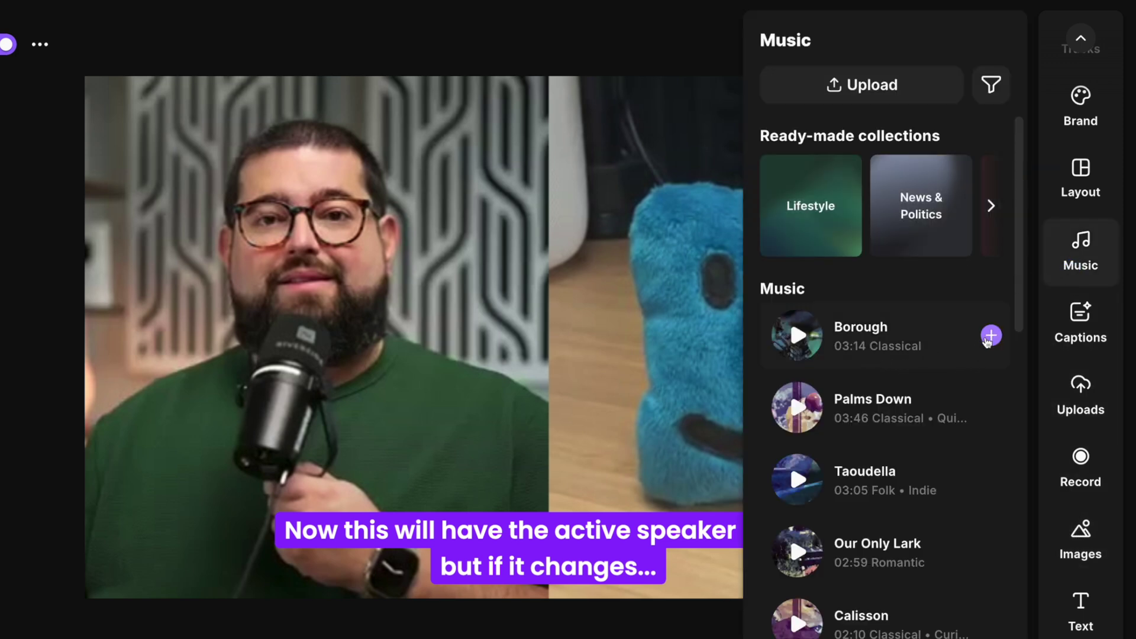
# Add the Borough track and move it to the timeline start at 00:00.
pyautogui.click(991, 336)
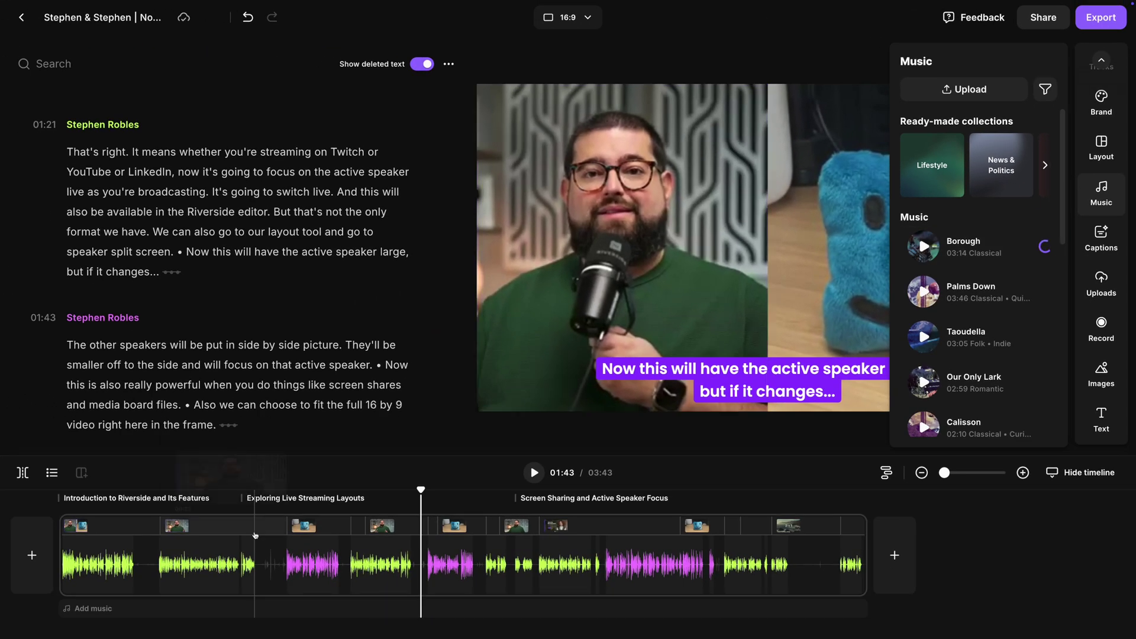
pyautogui.moveTo(474, 610); pyautogui.dragTo(112, 609)
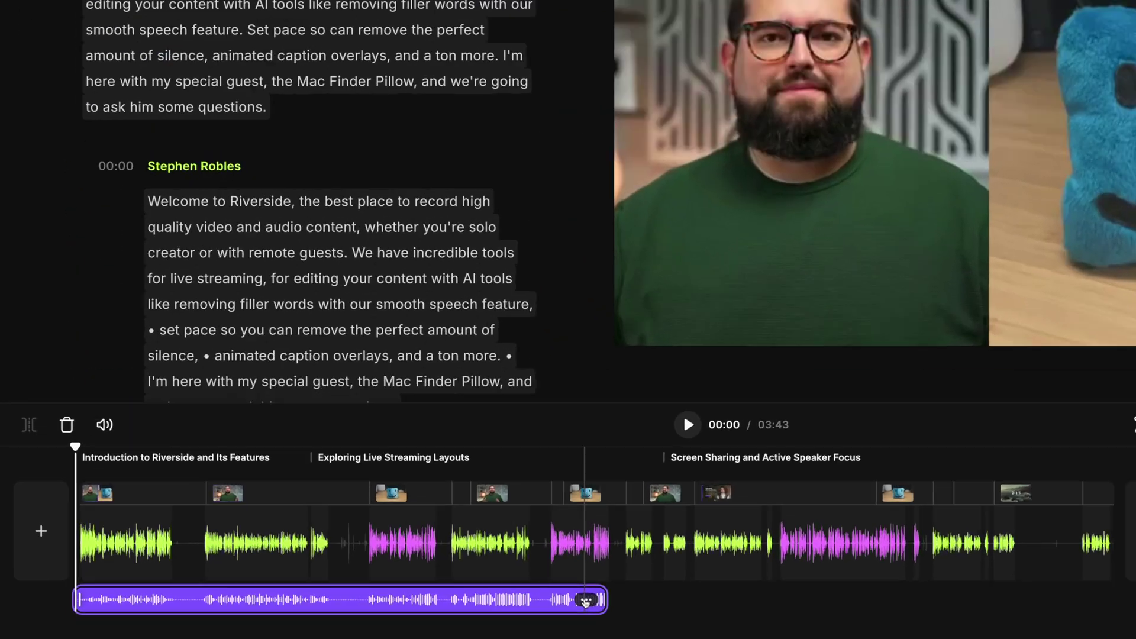
# Set the Borough music clip to 56% volume with a 1-second fade-in.
pyautogui.click(585, 600)
pyautogui.click(624, 461)
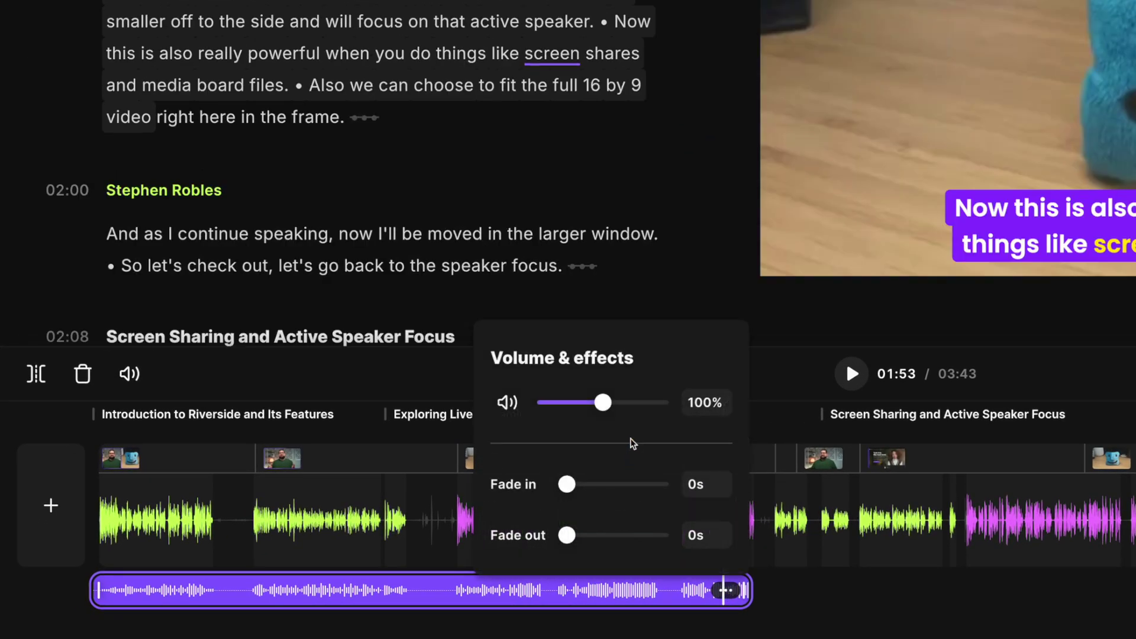
pyautogui.moveTo(602, 402); pyautogui.dragTo(576, 408)
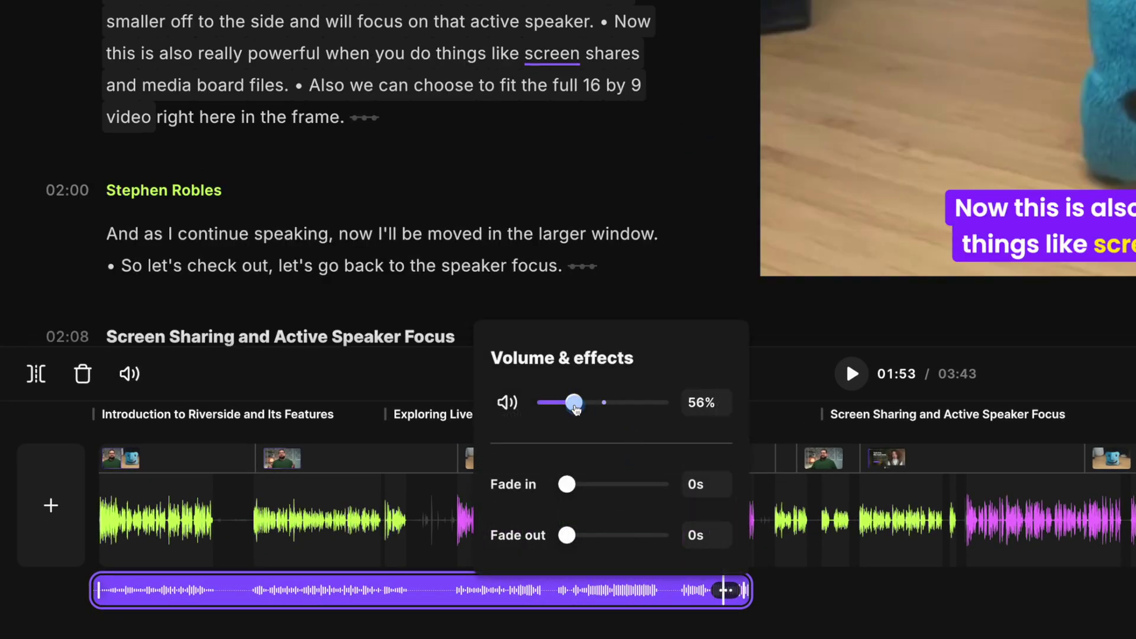
pyautogui.moveTo(569, 490); pyautogui.dragTo(583, 486)
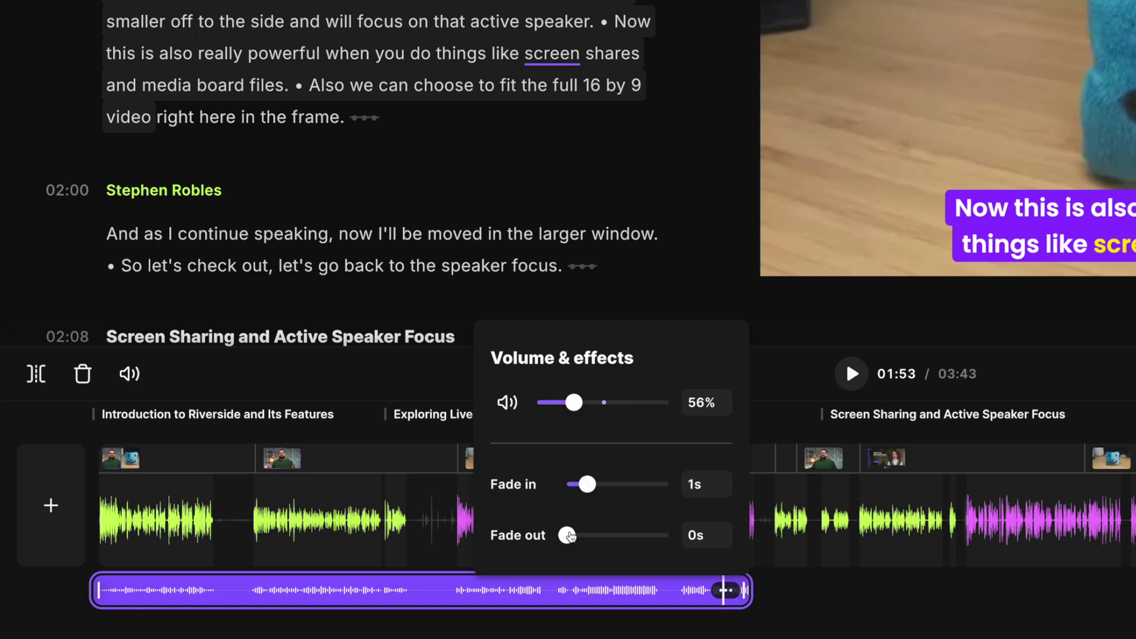
pyautogui.click(171, 529)
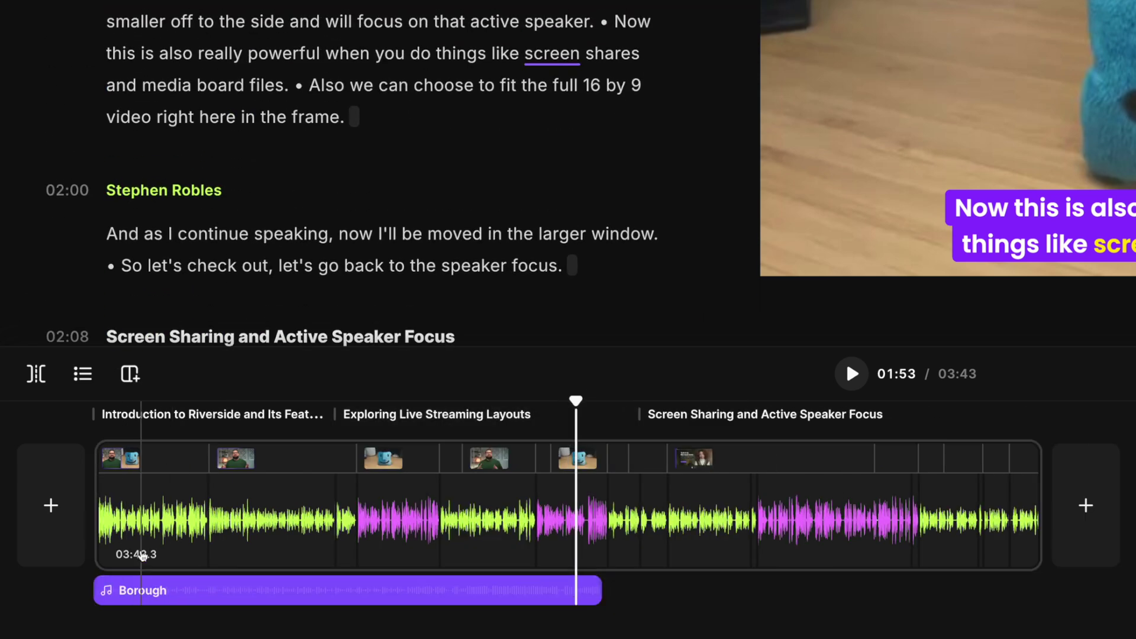
pyautogui.click(116, 524)
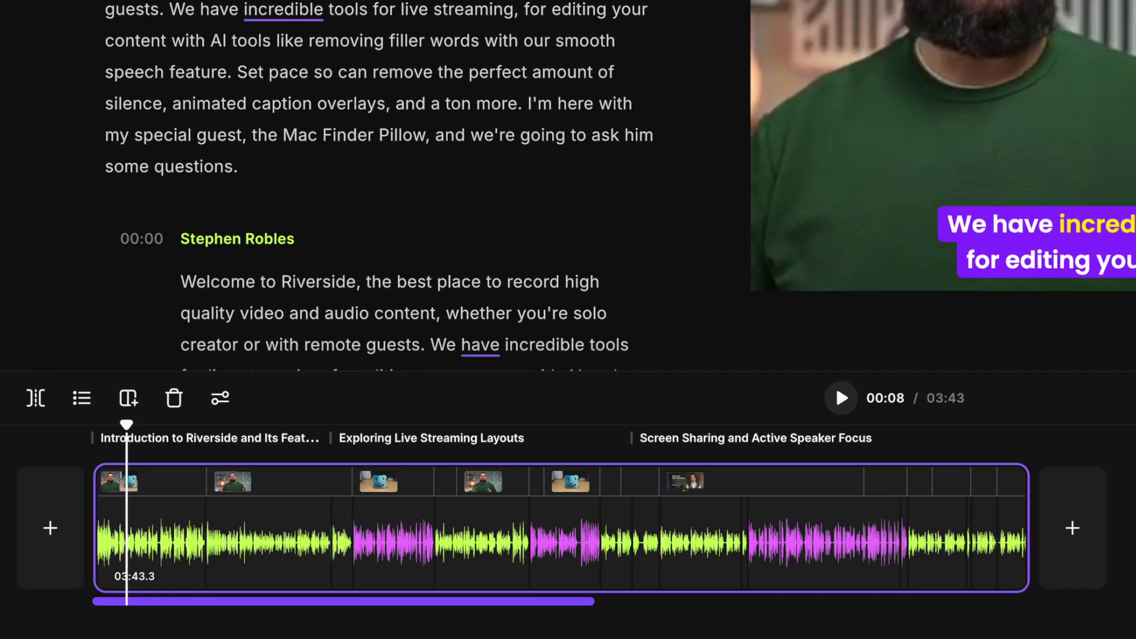
# Change the export video quality from 1080p HD to 2160p 4K.
pyautogui.click(1098, 25)
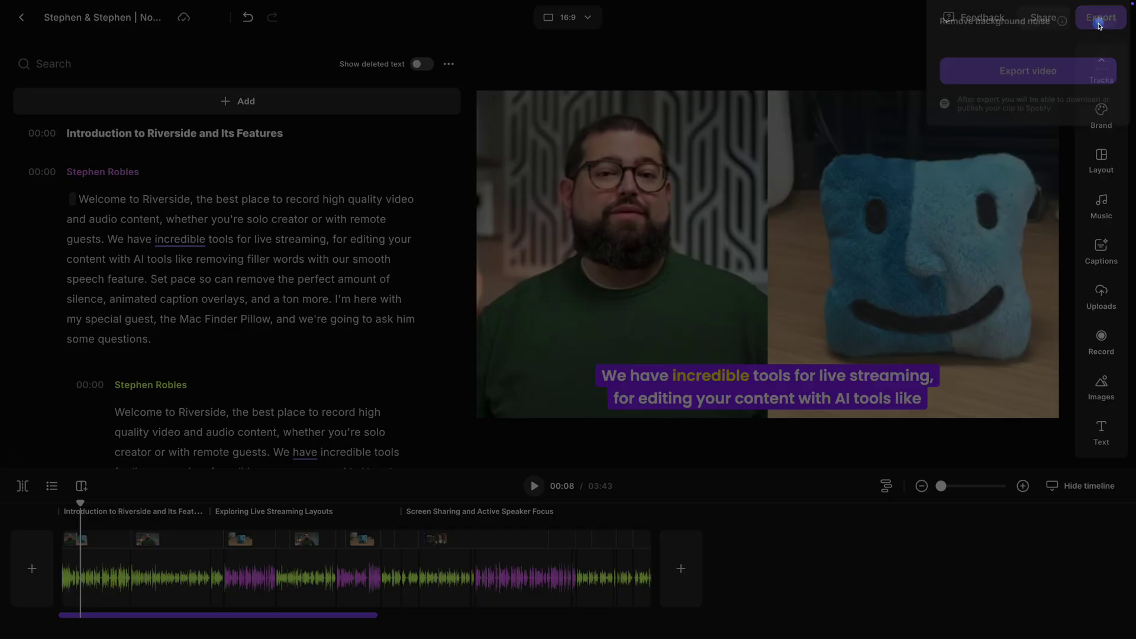
pyautogui.click(1077, 142)
pyautogui.click(1059, 233)
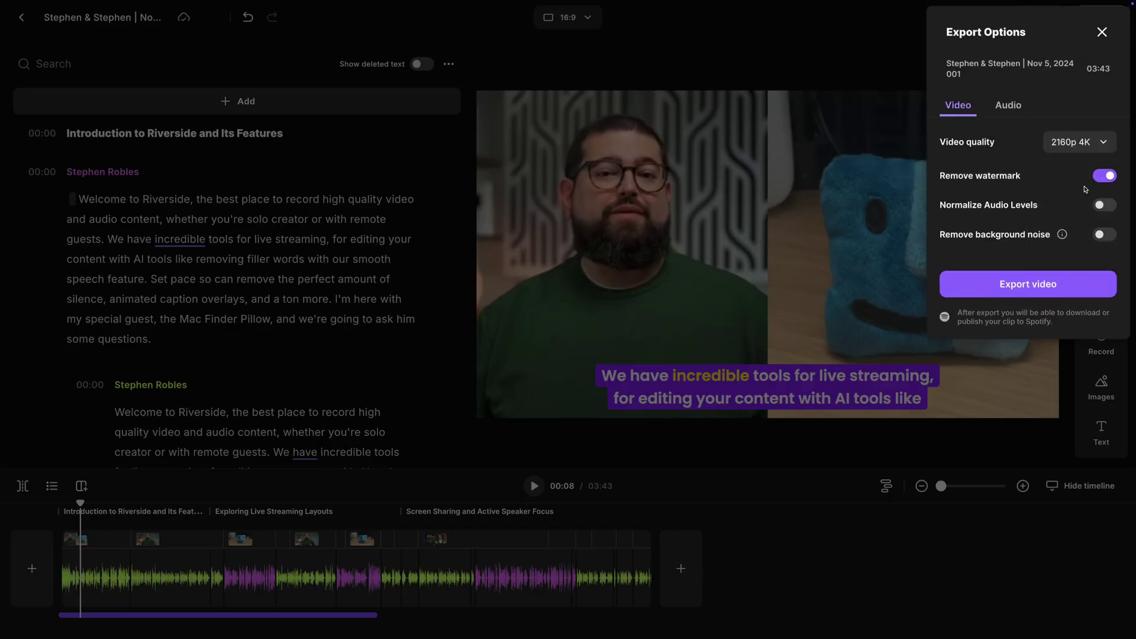